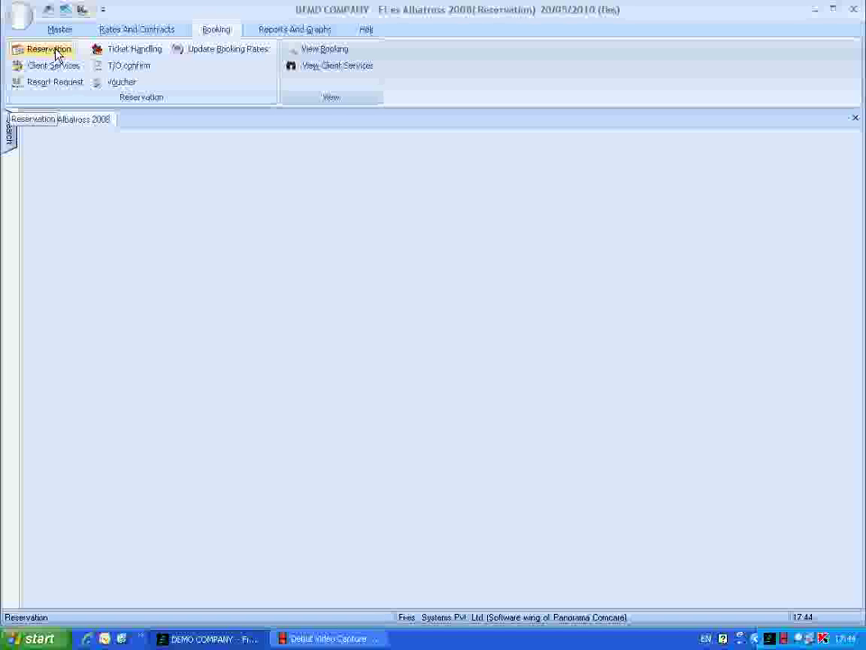
Tick Enable Multiple Resort In Booking in the program settings and save them
left_click(15, 25)
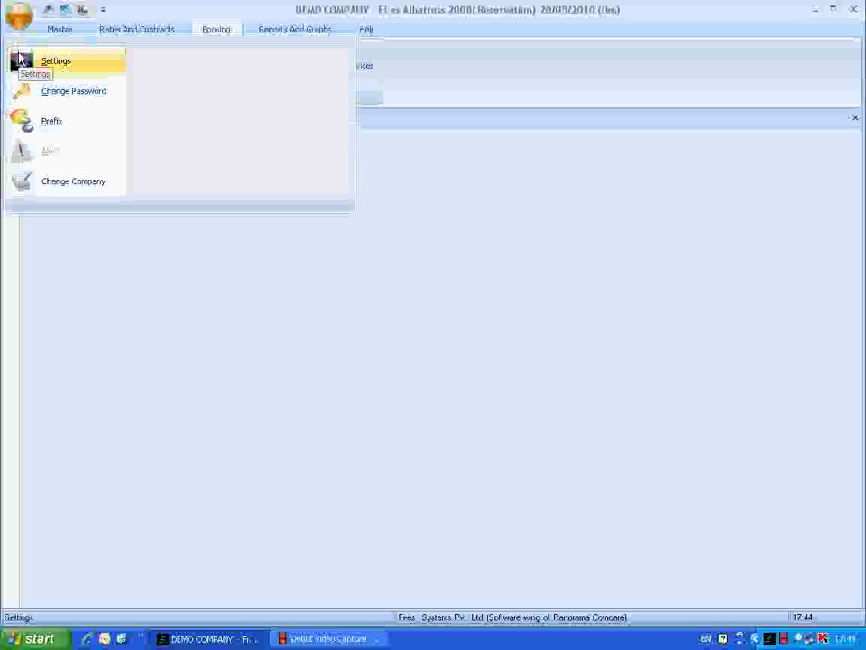
left_click(22, 59)
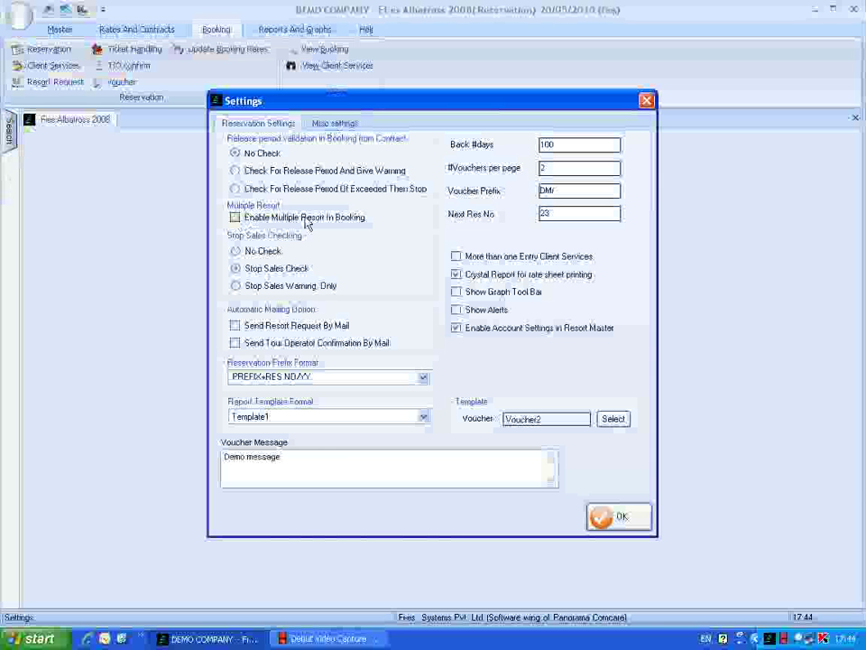
left_click(234, 218)
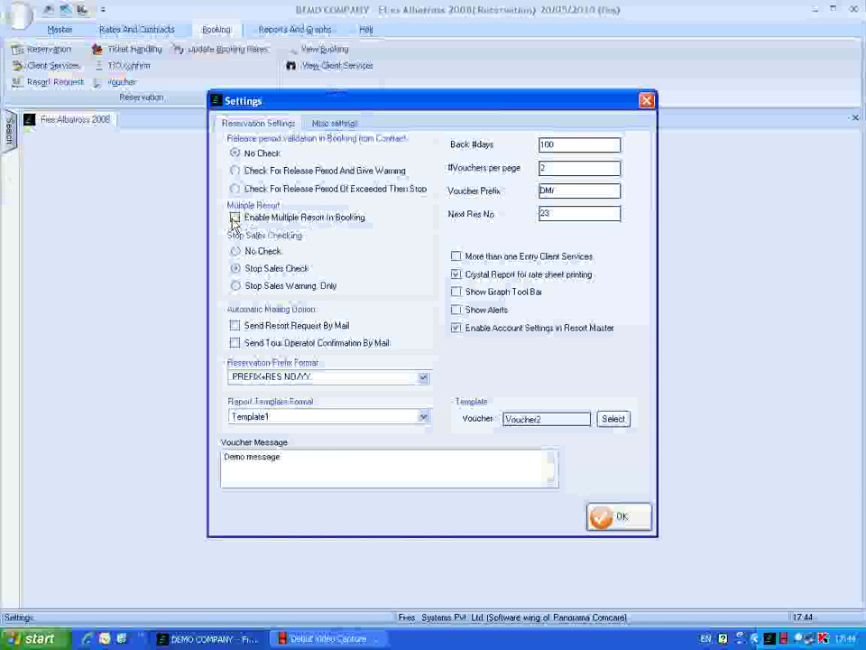
left_click(640, 518)
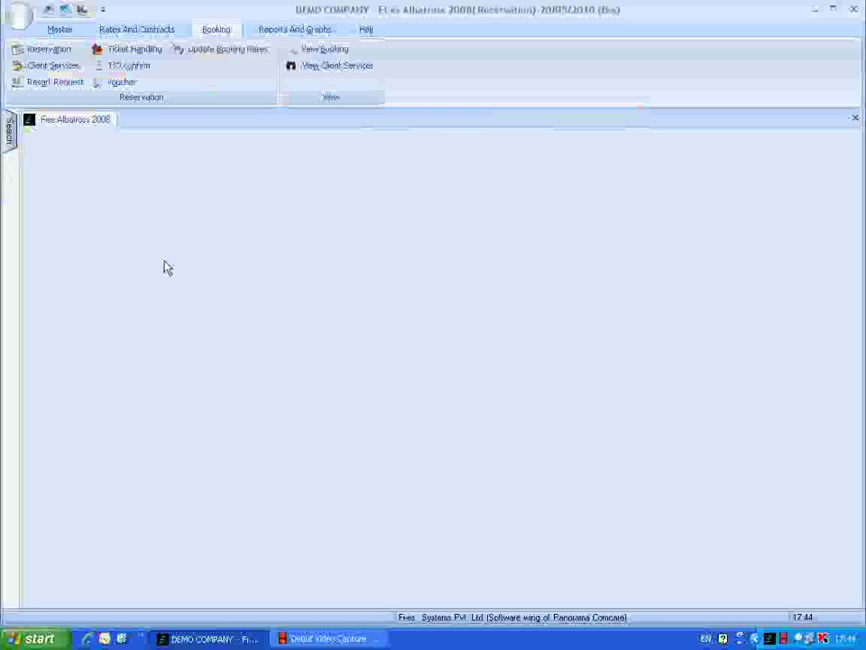
Create a new reservation with tour operator RED TOURS and market CHINESE
left_click(50, 51)
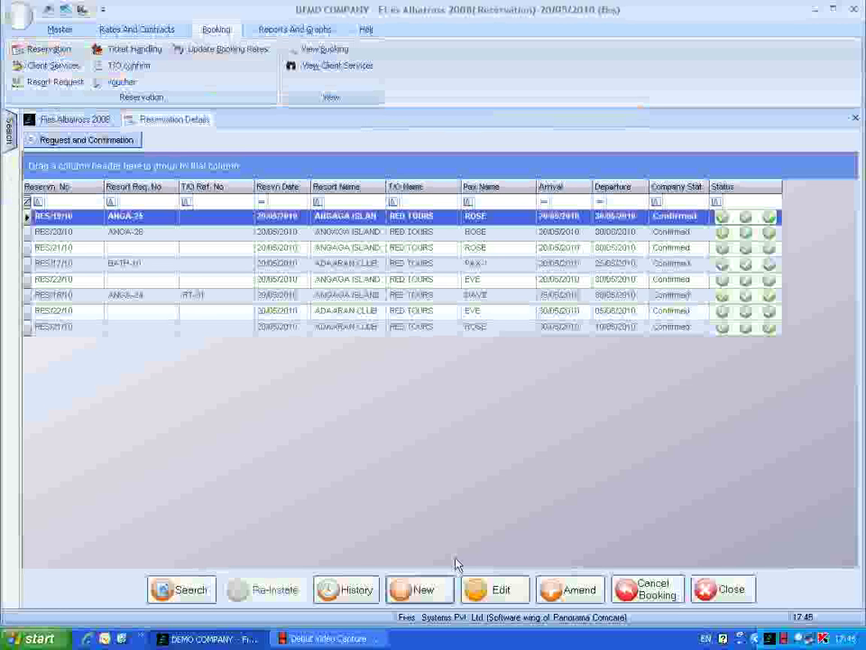
left_click(421, 590)
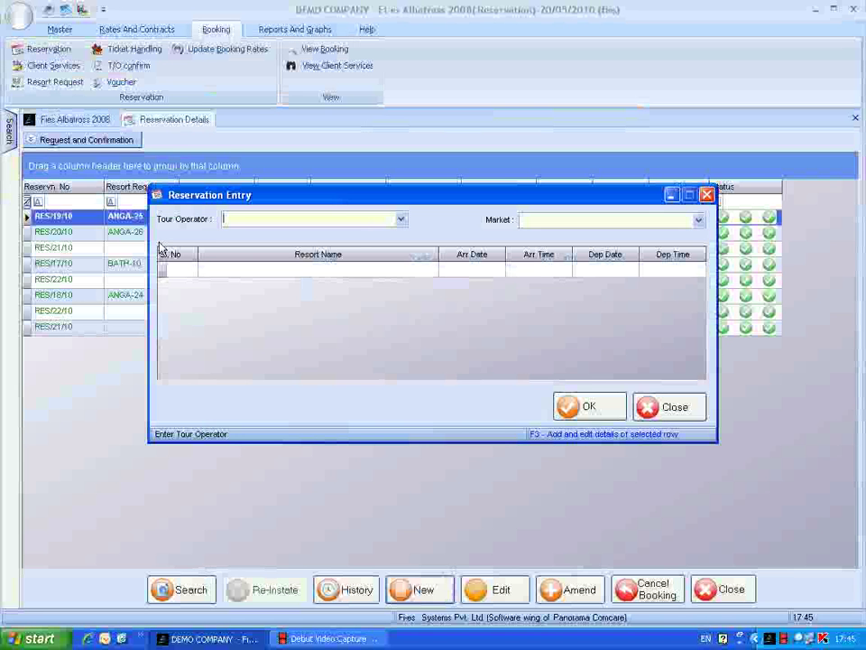
left_click(402, 220)
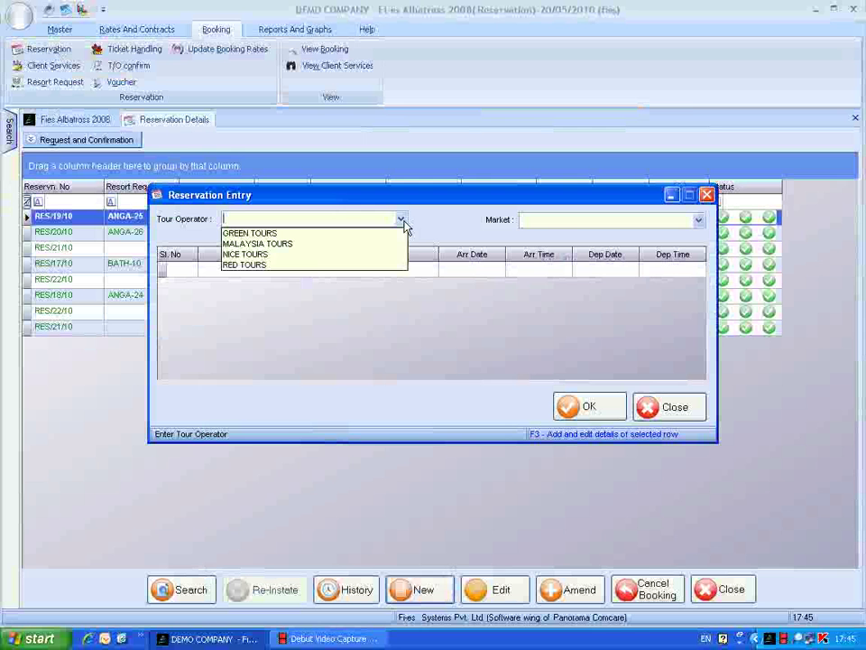
left_click(300, 266)
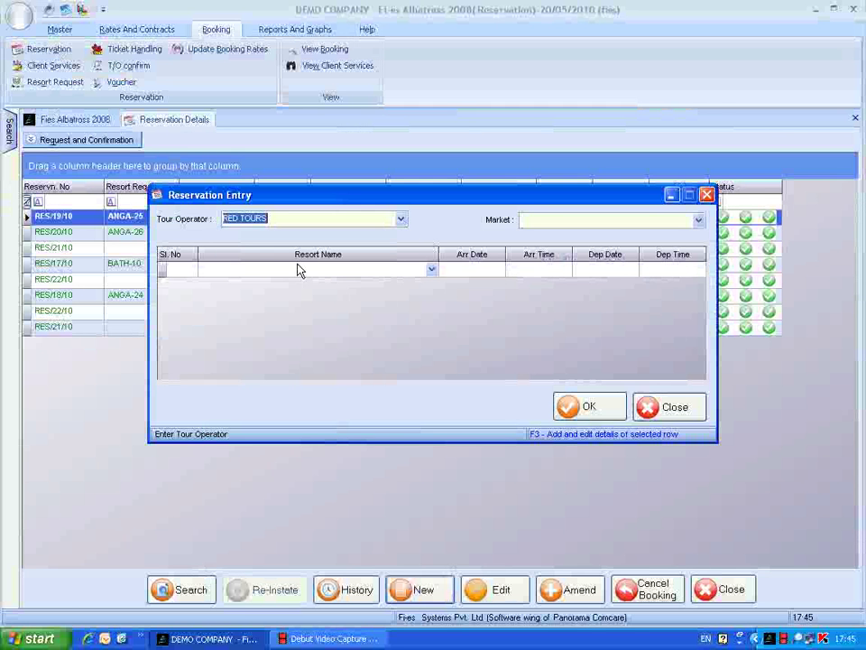
left_click(699, 222)
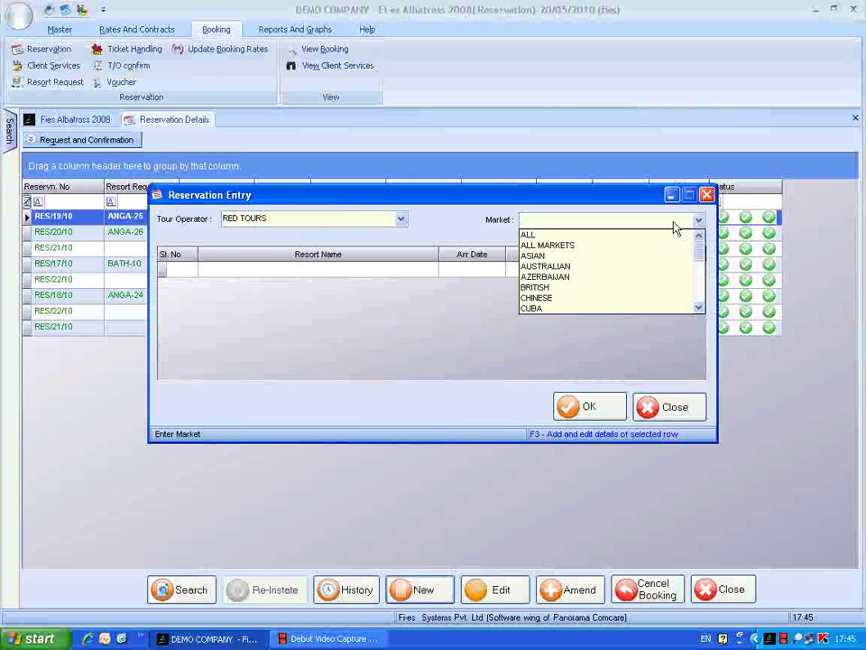
type("chINESE")
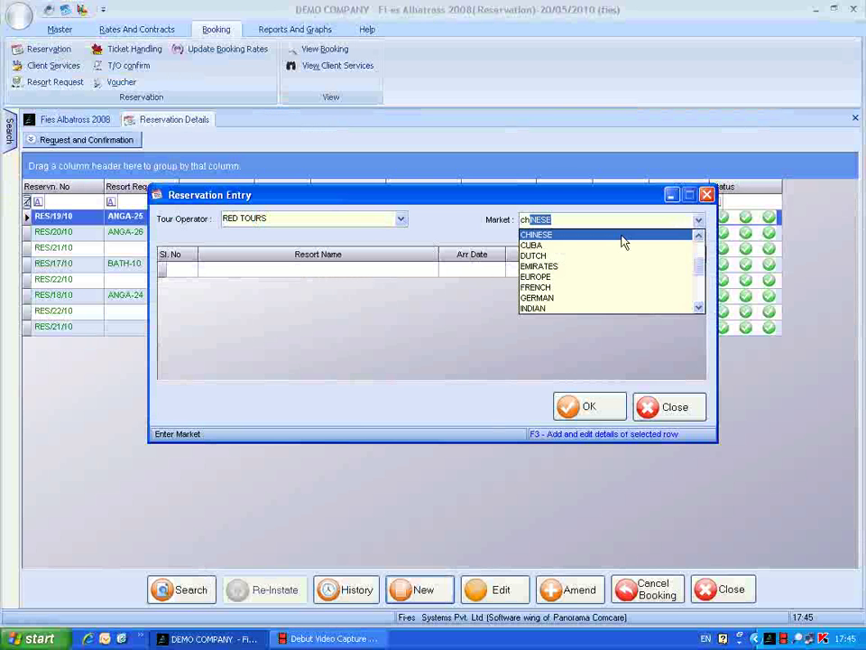
left_click(622, 237)
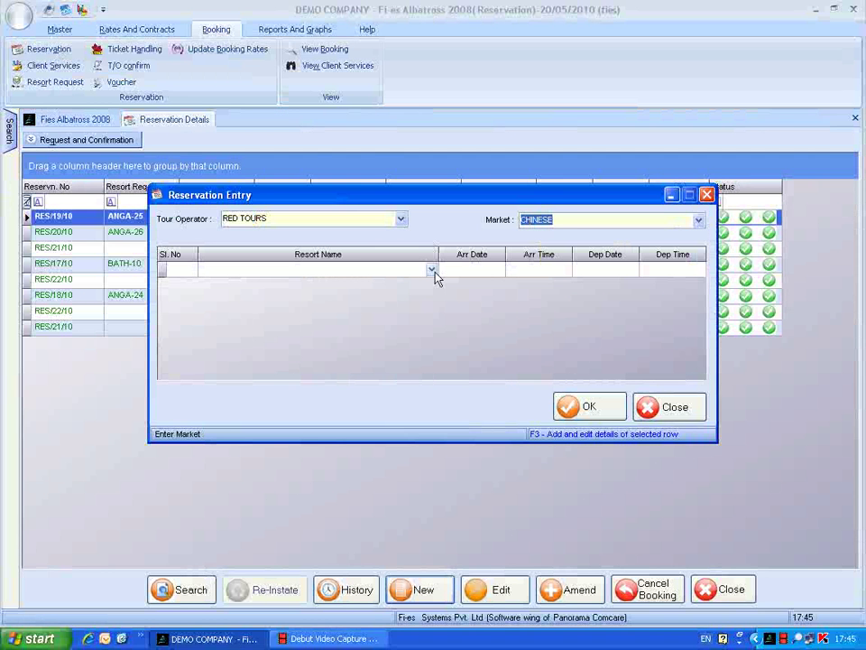
Choose ANGAGA ISLAND RESORT & SPA as the first resort row
left_click(434, 270)
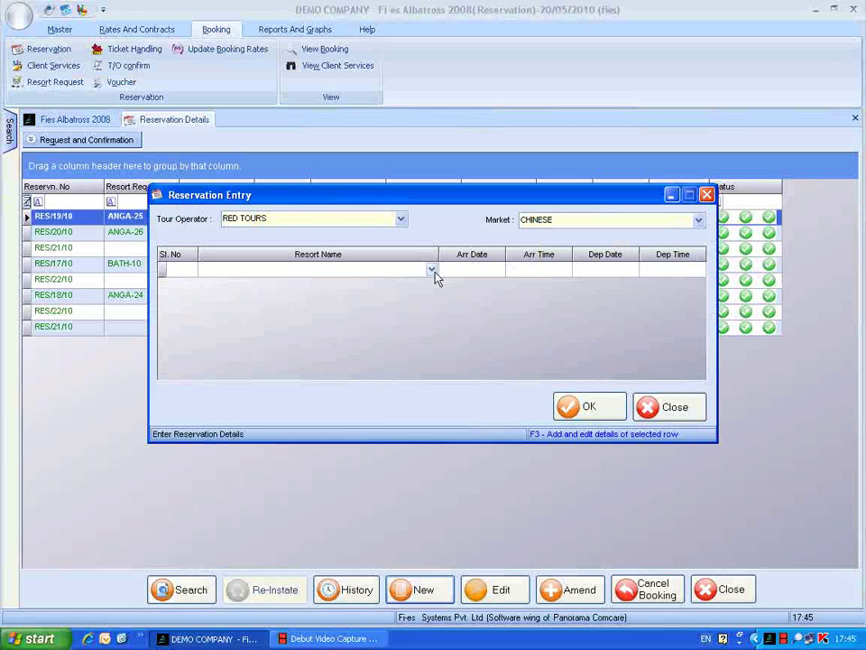
type("ANGAGA ISLAND RESORT & SPA")
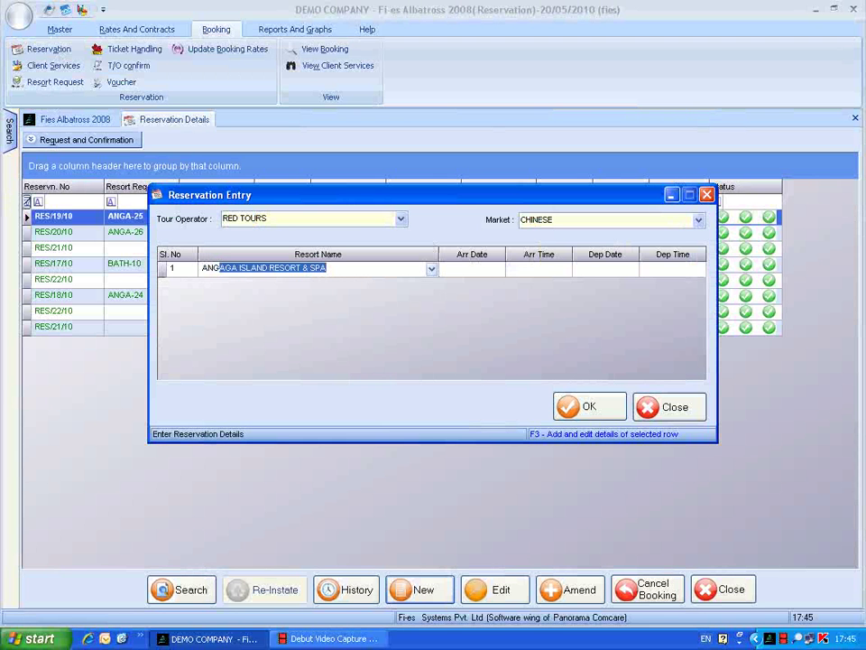
key("Tab")
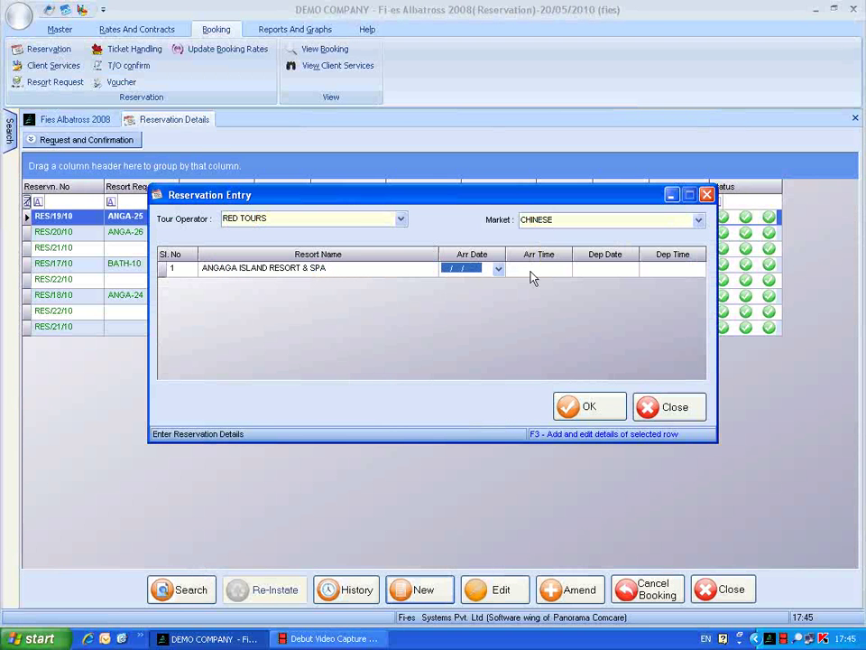
Enter Angaga Island arrival date 20/05/2010 and departure date 30/05/2010
left_click(457, 269)
type("2")
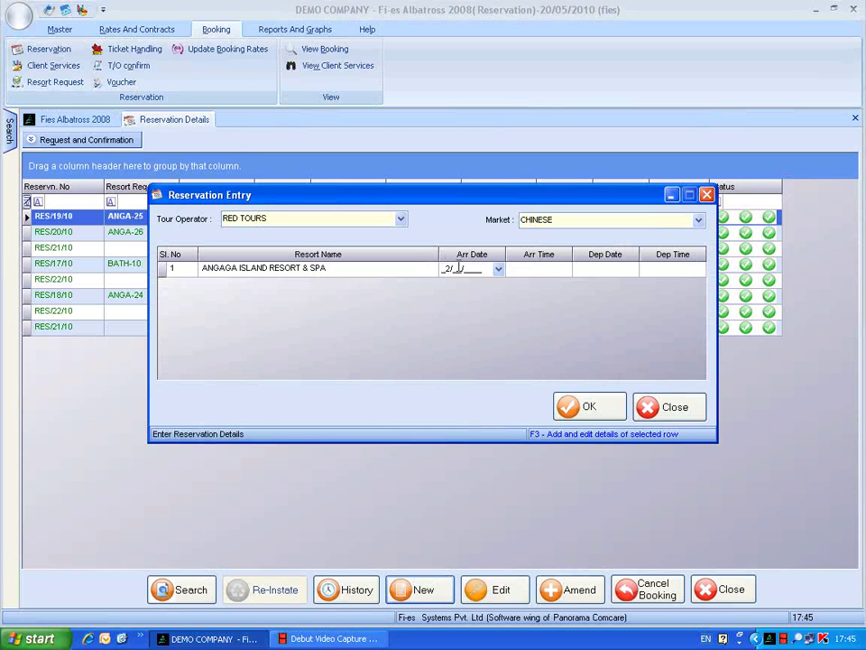
type("0062010")
left_click(582, 269)
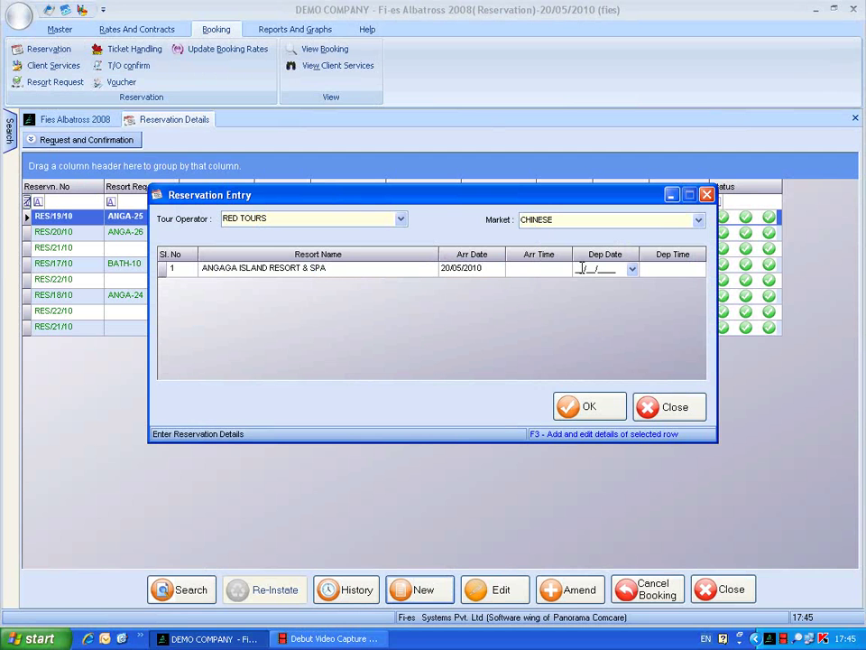
type("3005")
key("BackSpace")
key("BackSpace")
key("BackSpace")
type("2")
type("5/05/2010")
left_click(691, 268)
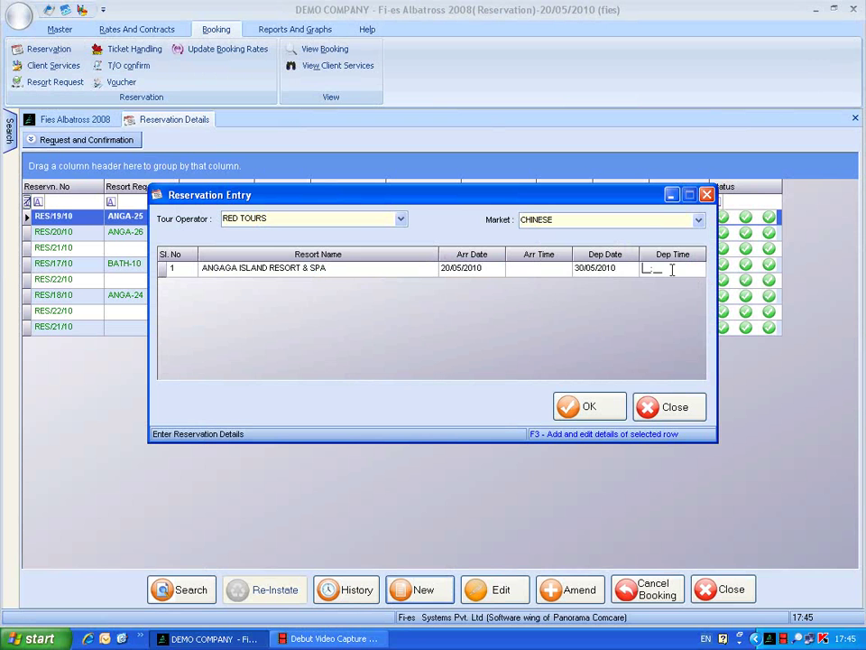
Add ADAARAN CLUB BATHALA as a second resort row departing 05/06/2010
key("Tab")
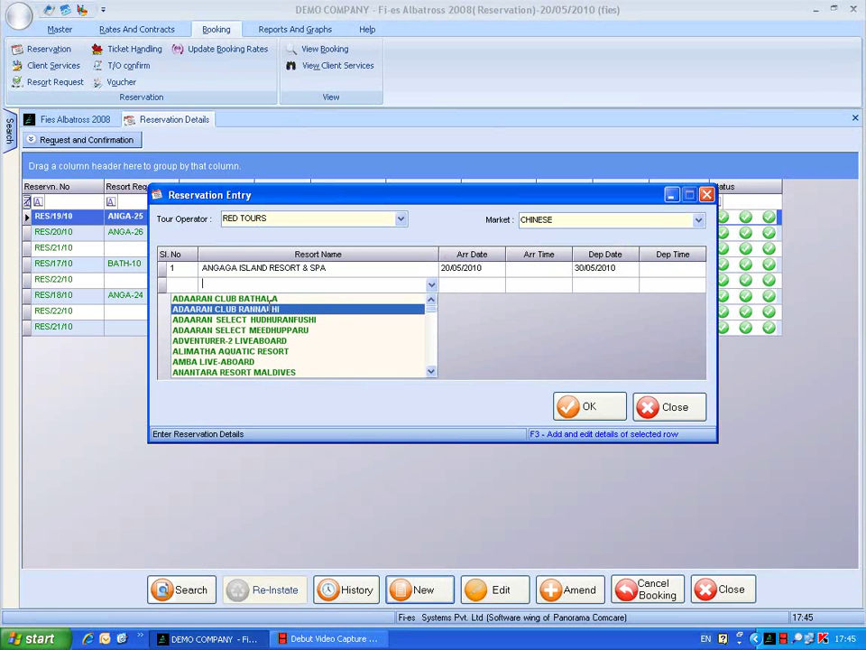
left_click(269, 298)
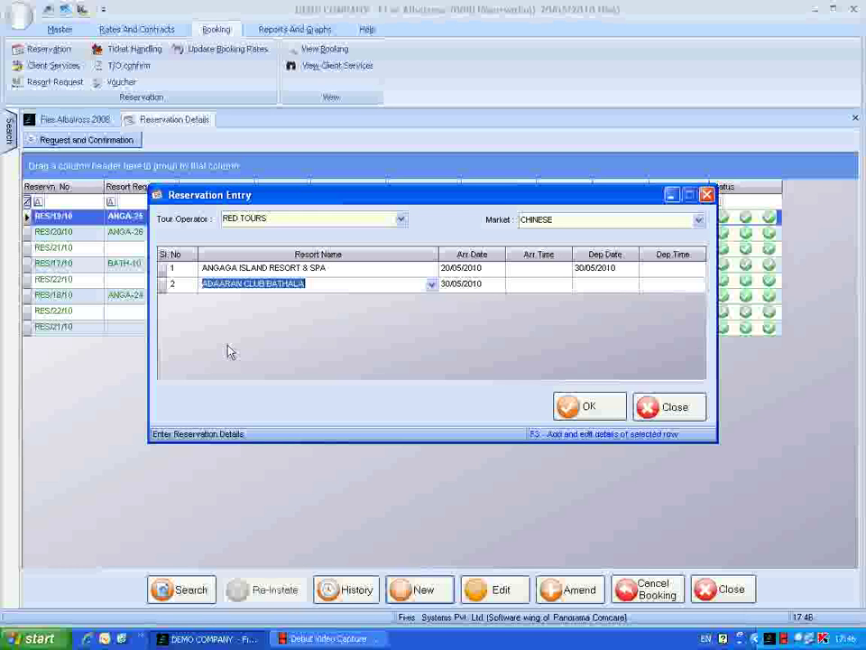
left_click(575, 289)
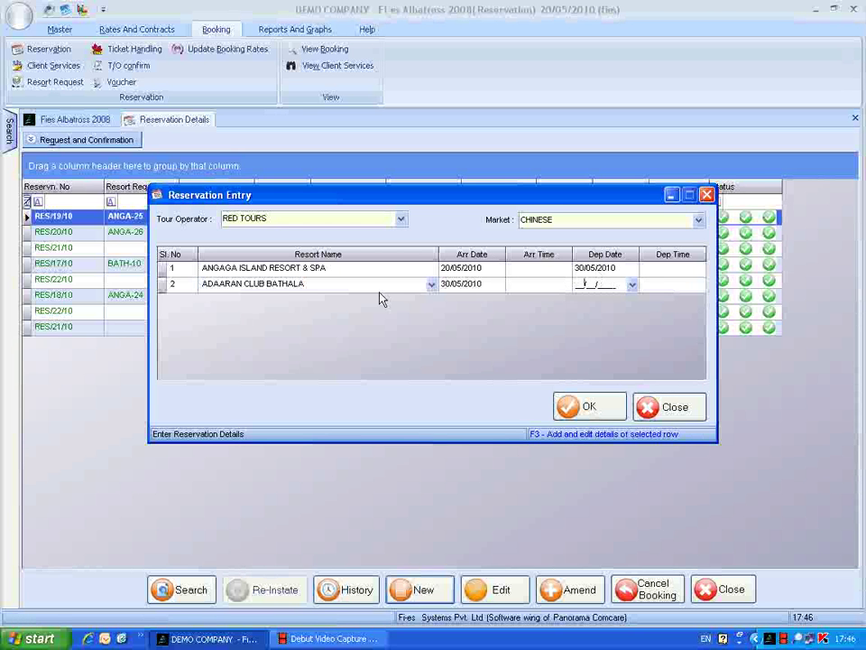
mouse_move(605, 284)
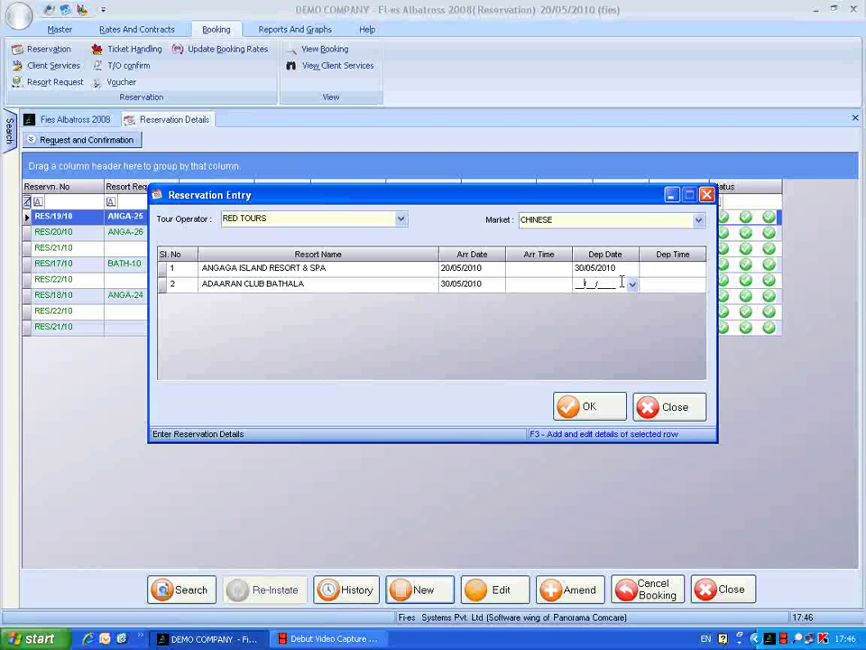
type("05/06/")
type("2010")
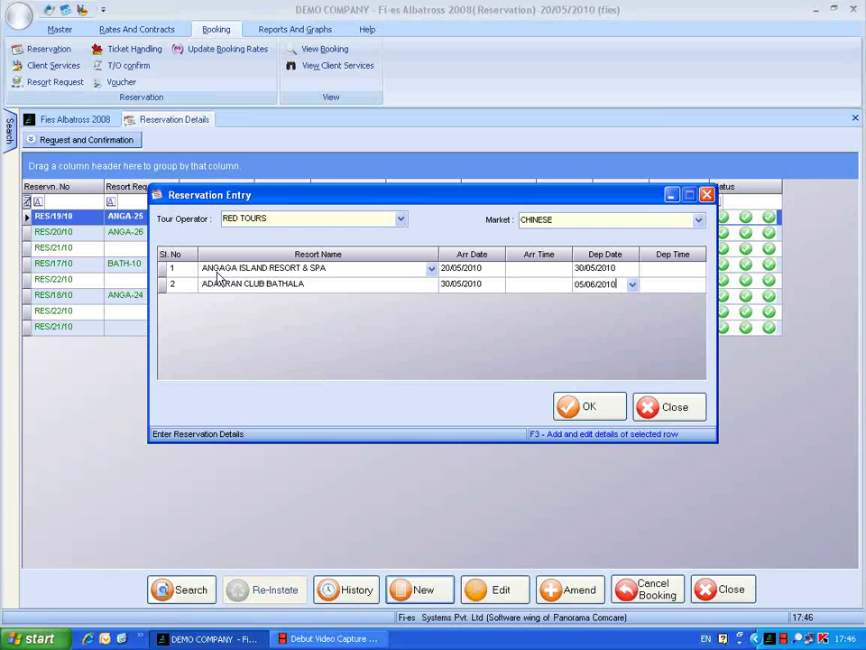
left_click(300, 273)
Open the booking details for the Angaga Island resort row
double_click(298, 269)
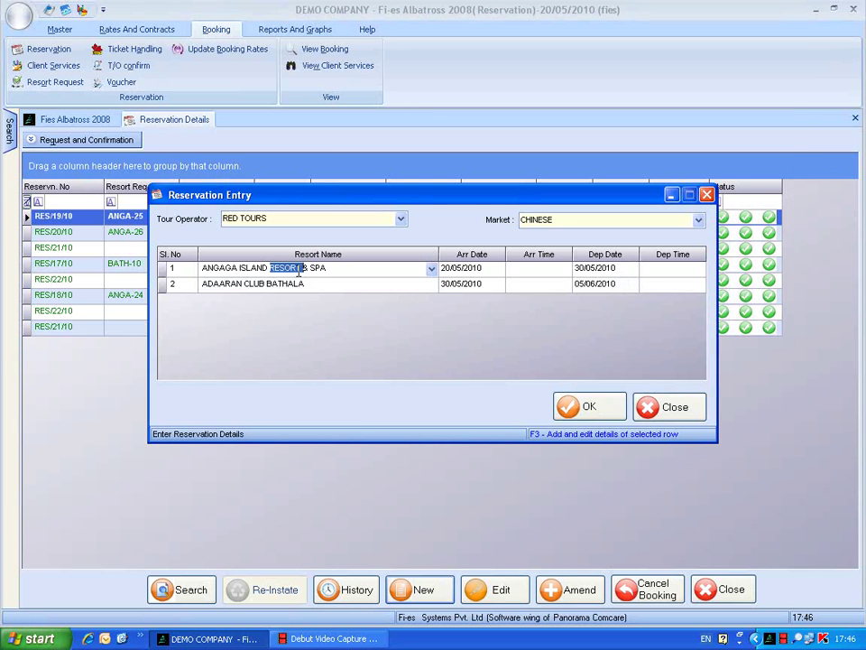
key("F3")
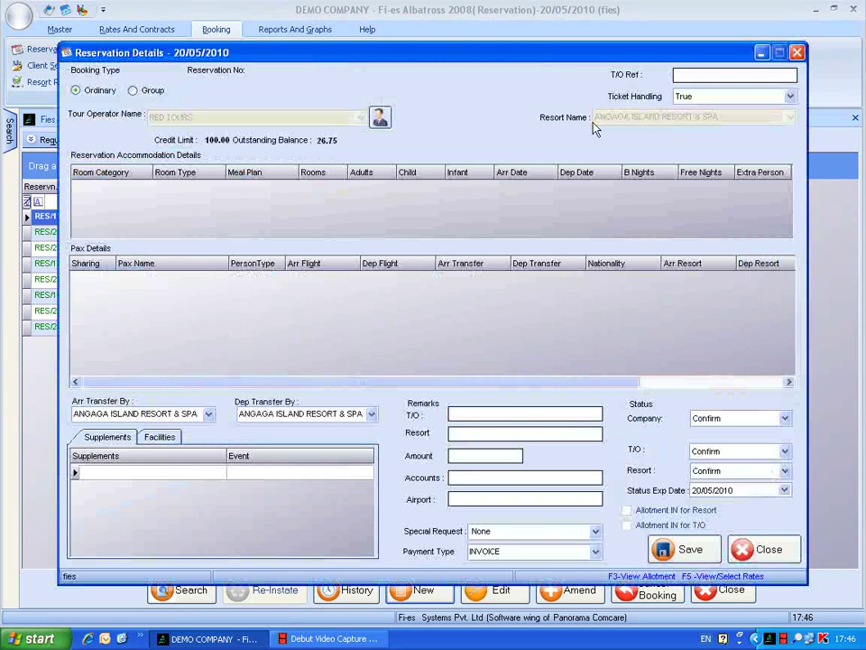
double_click(256, 212)
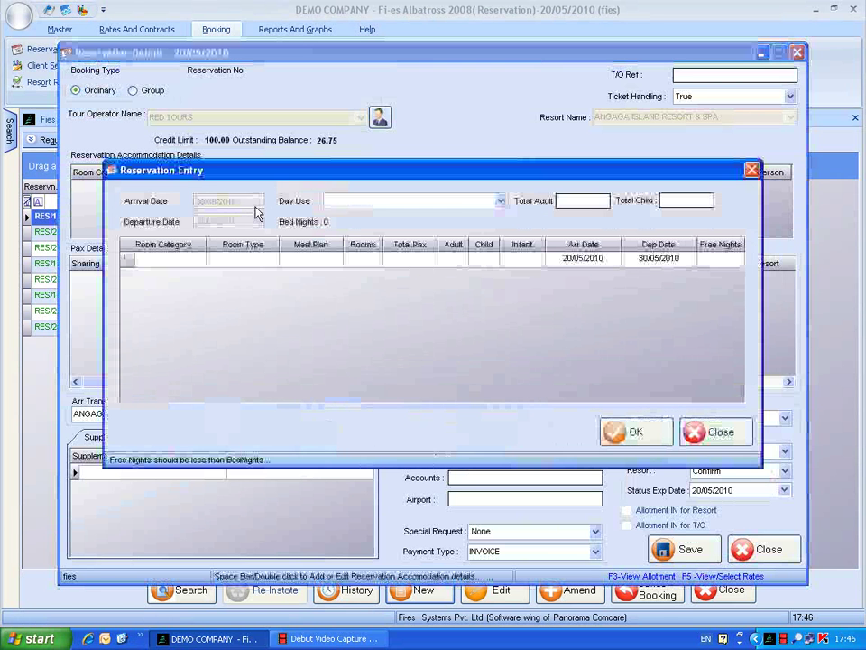
Add 2 WBG twin rooms on MO for 2 adults, accepting the no-contract warning
left_click(191, 258)
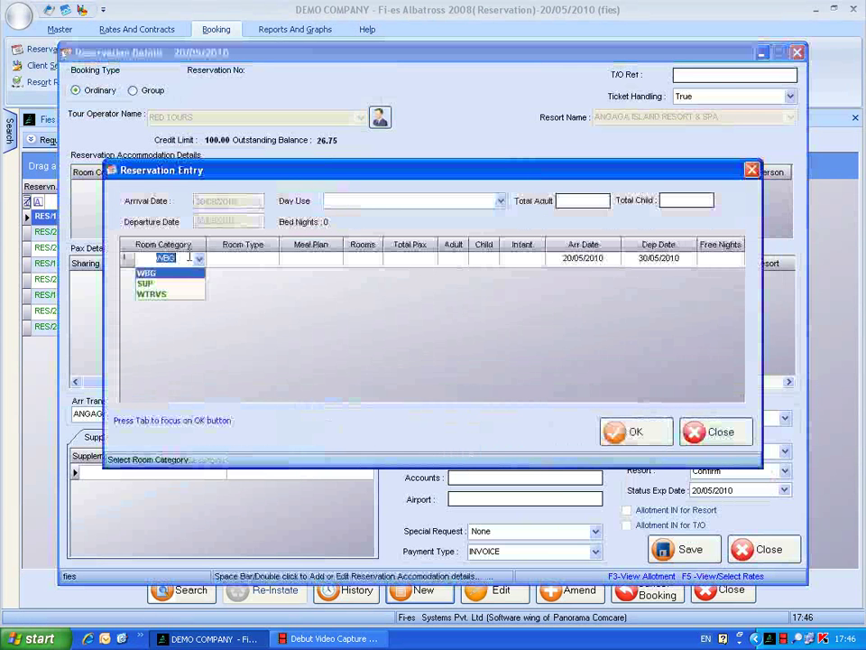
key("Tab")
key("Tab")
key("Tab")
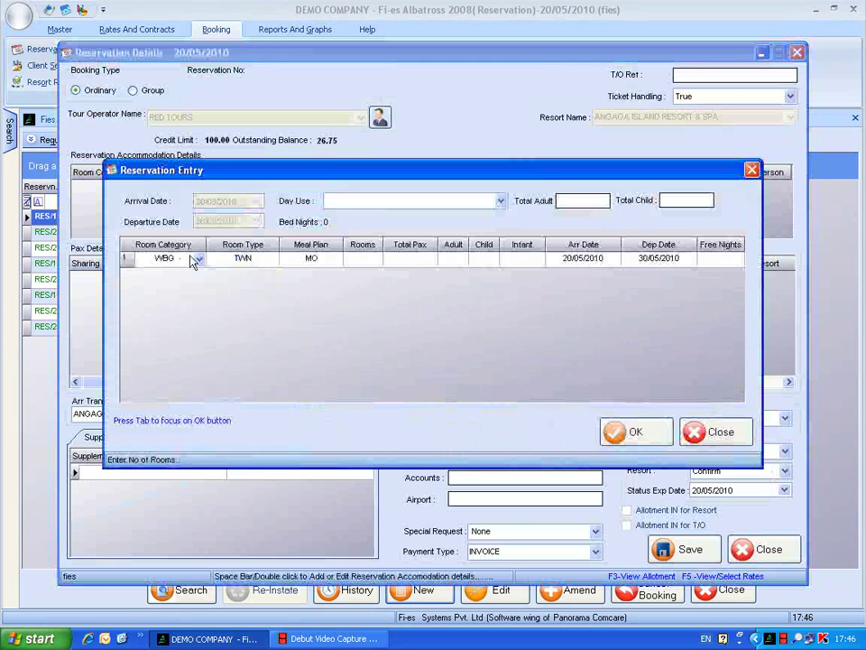
type("2")
key("Tab")
type("2")
key("Tab")
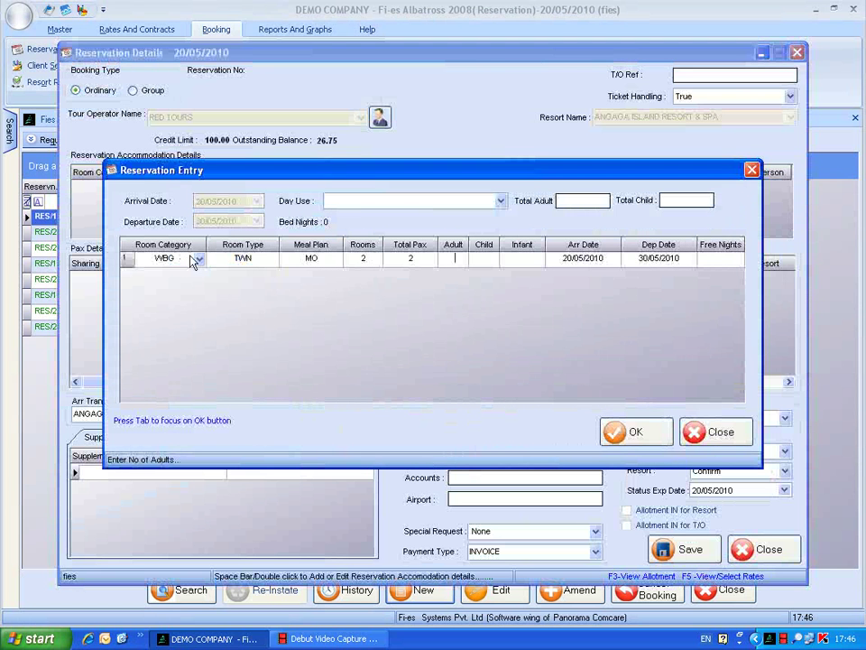
type("2")
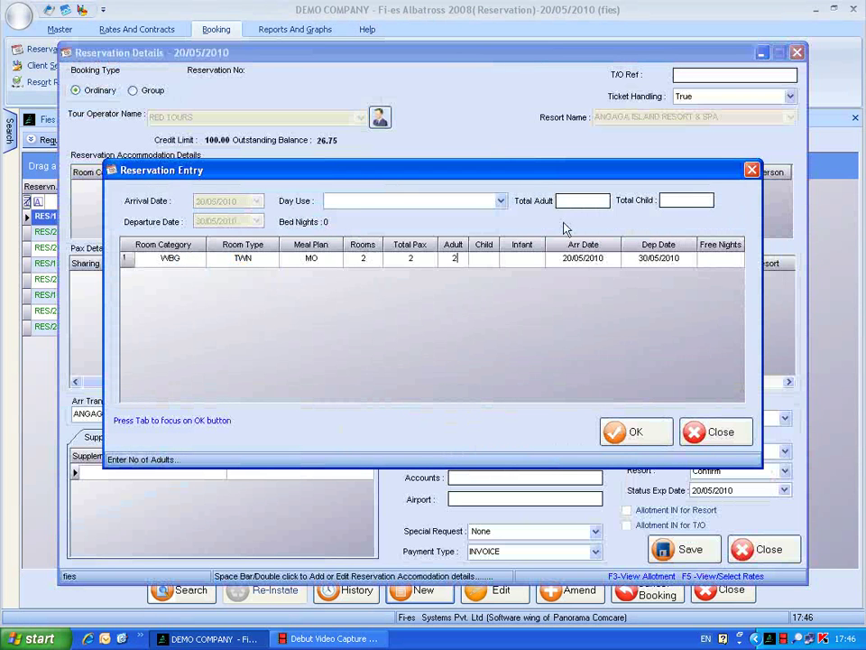
key("Tab")
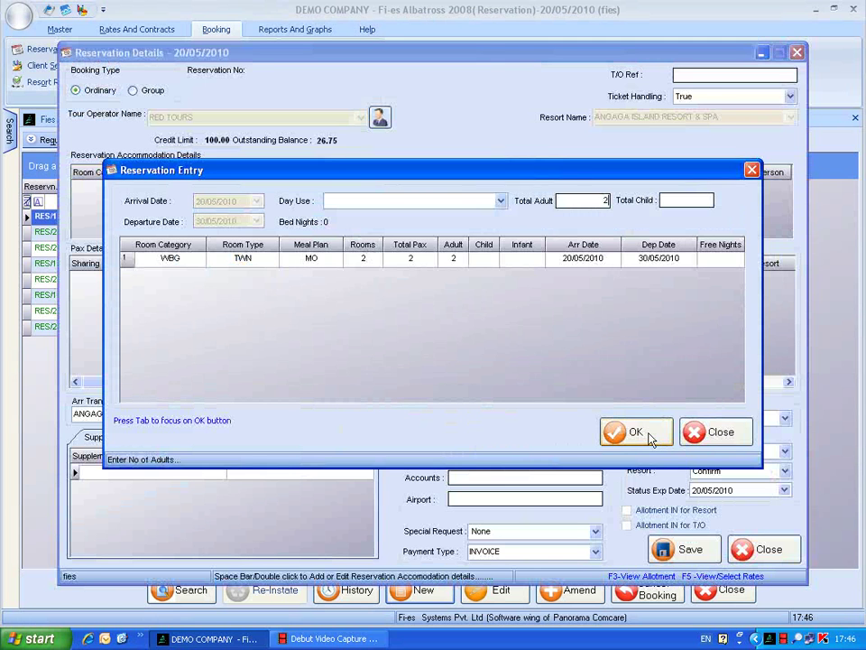
left_click(649, 437)
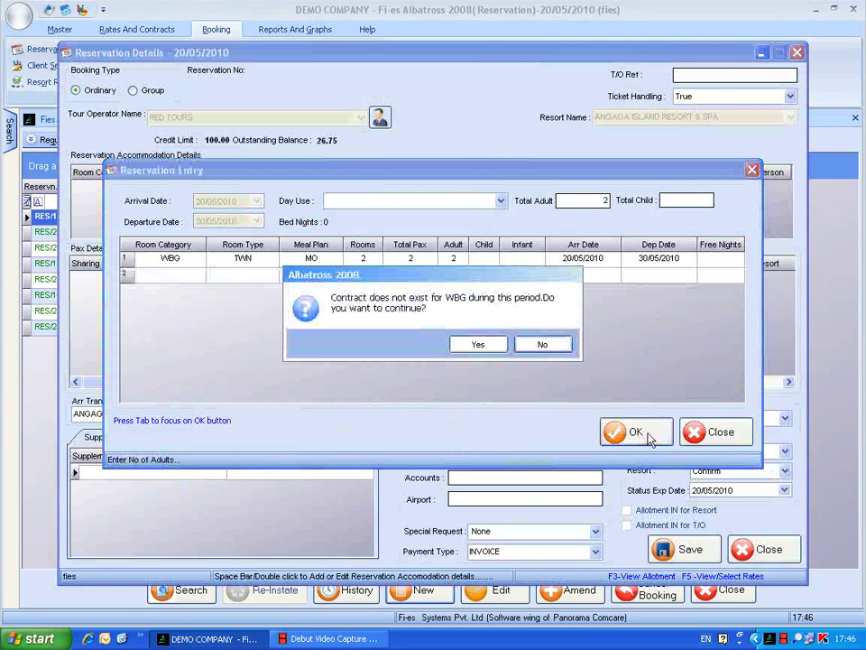
left_click(482, 345)
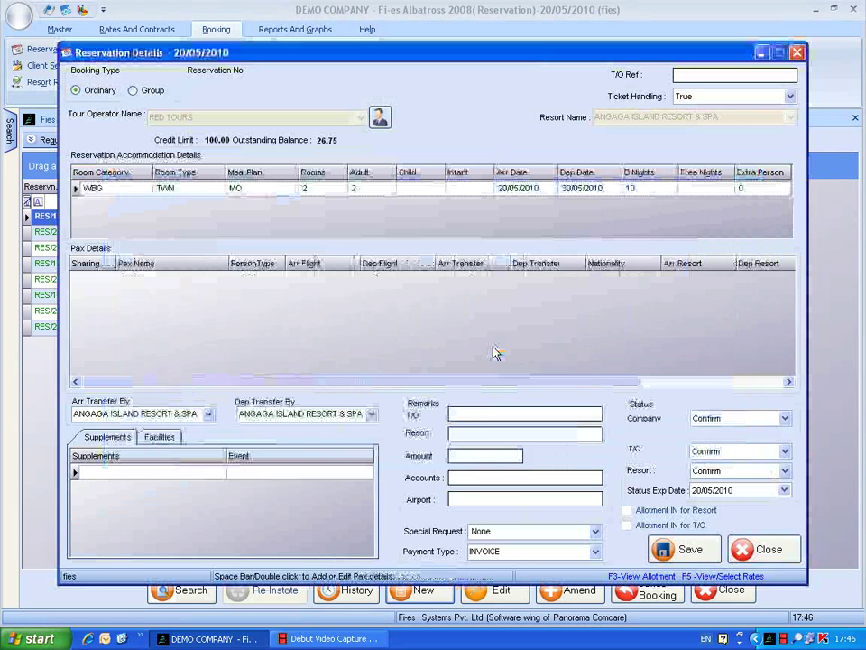
Add a passenger named ADAM as an ADULT
double_click(495, 352)
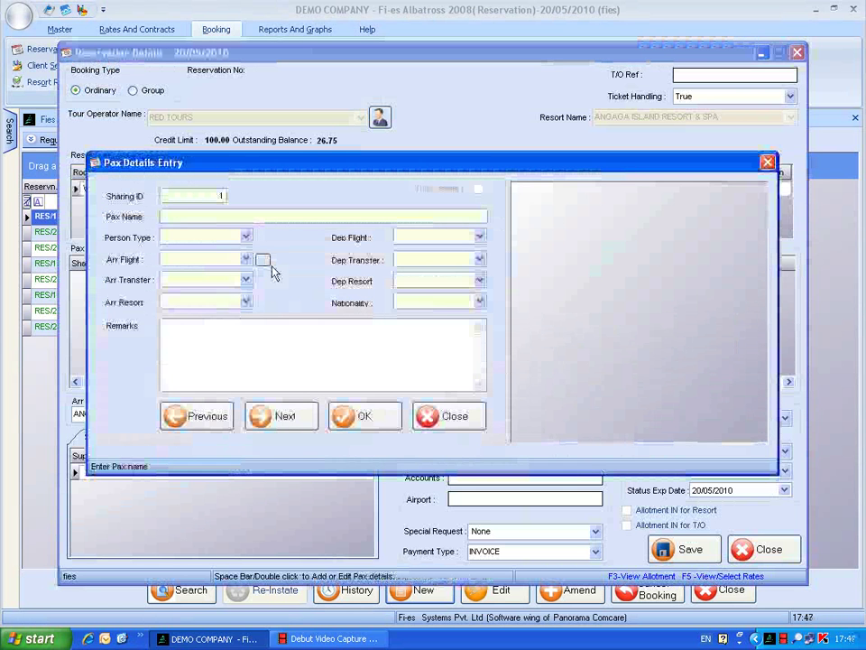
type("ADAM")
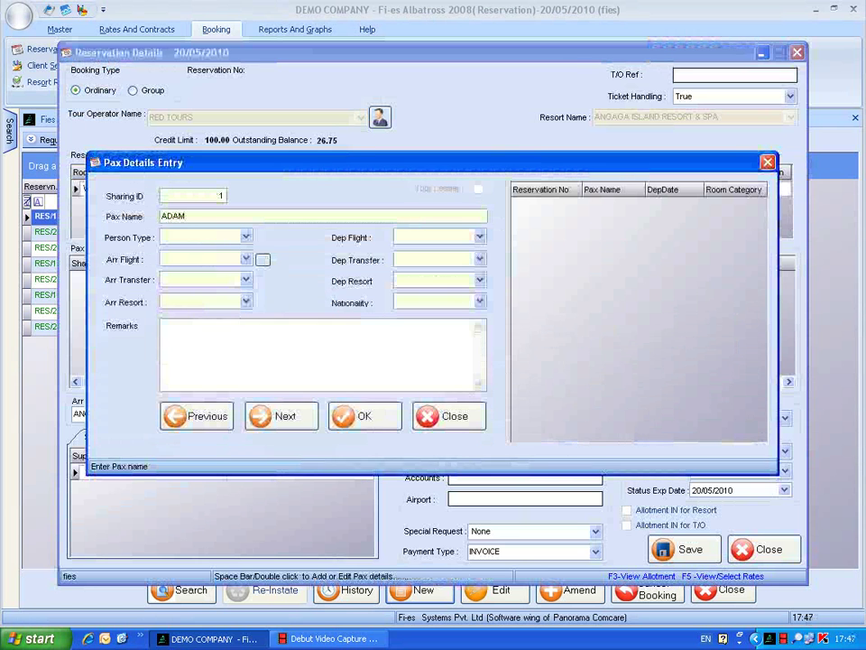
key("Tab")
key("Down")
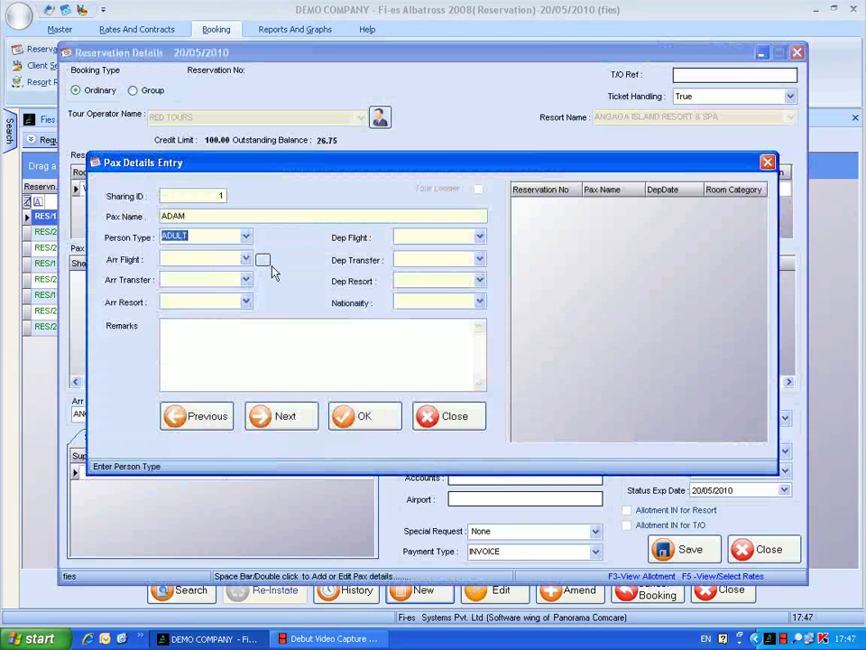
Give ADAM APT flights, SEAPLANE transfers both ways and ALGERIAN nationality
key("Tab")
key("Down")
key("Tab")
key("Down")
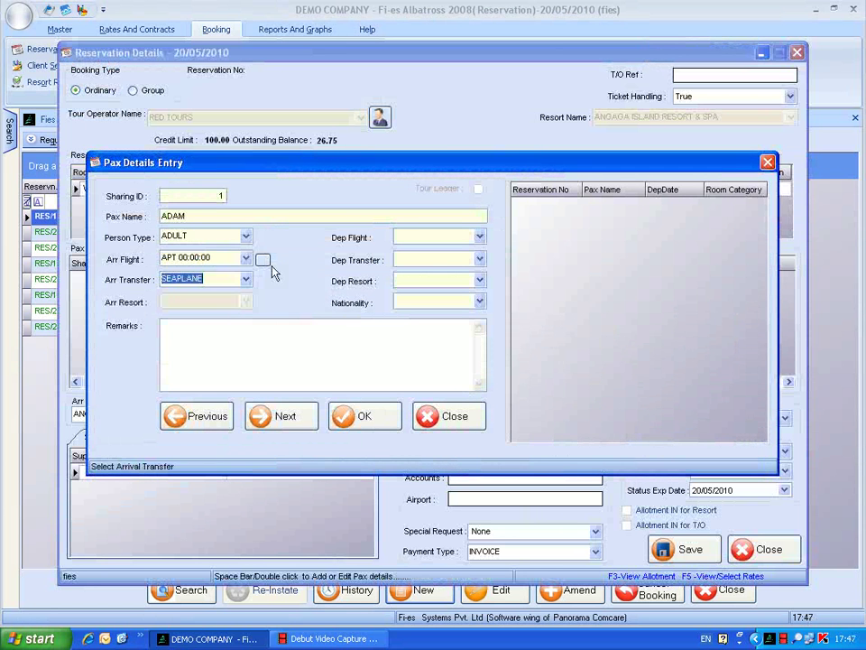
key("Tab")
key("Down")
key("Tab")
key("Down")
key("Tab")
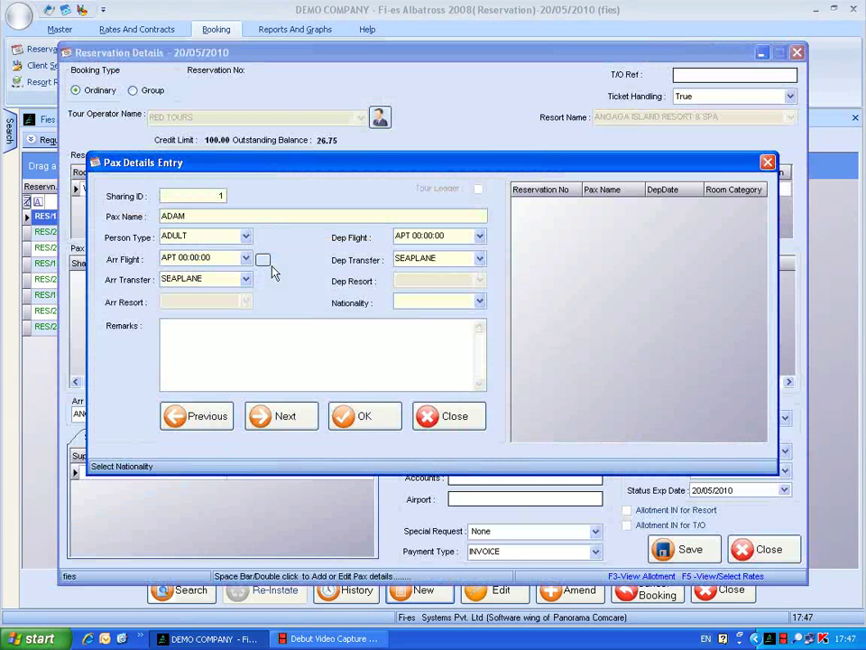
key("Down")
key("Down")
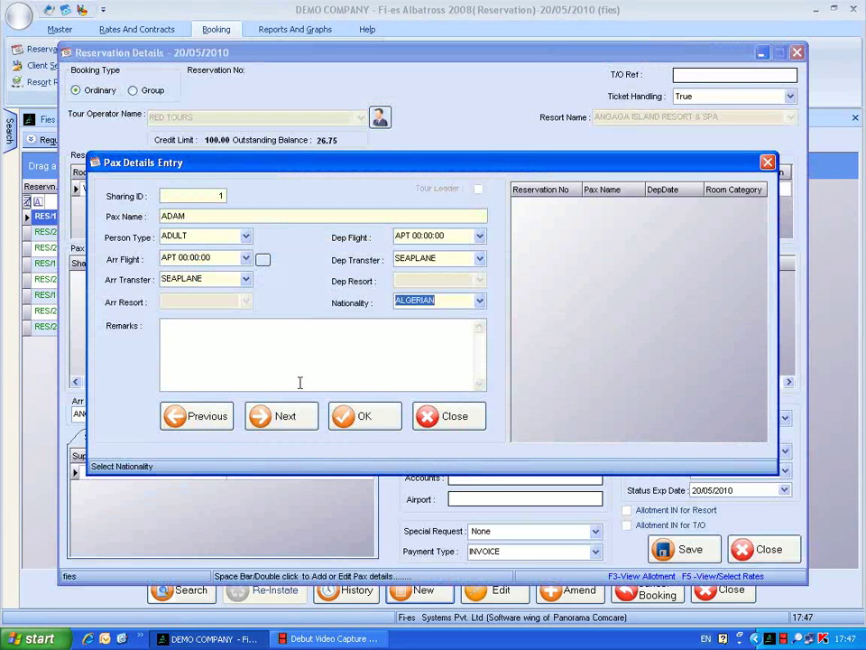
Save ADAM's details and the Angaga stay with advance payment as RES/23/10
left_click(372, 417)
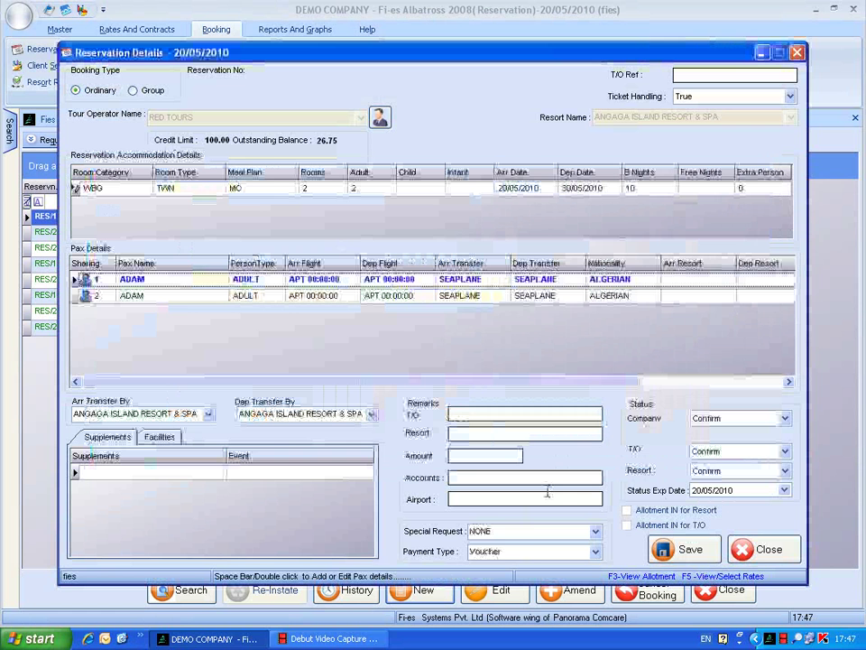
left_click(542, 550)
key("Down")
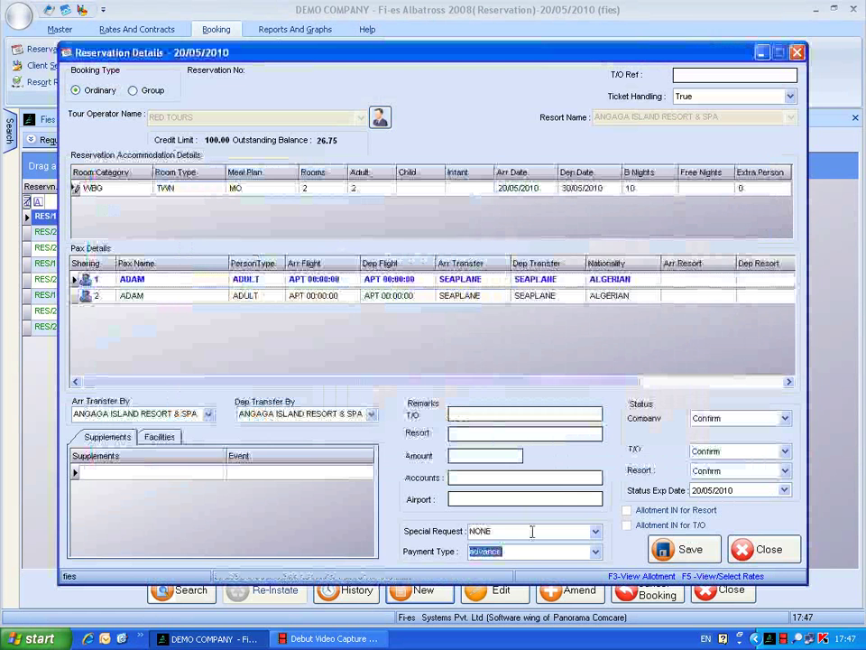
left_click(687, 557)
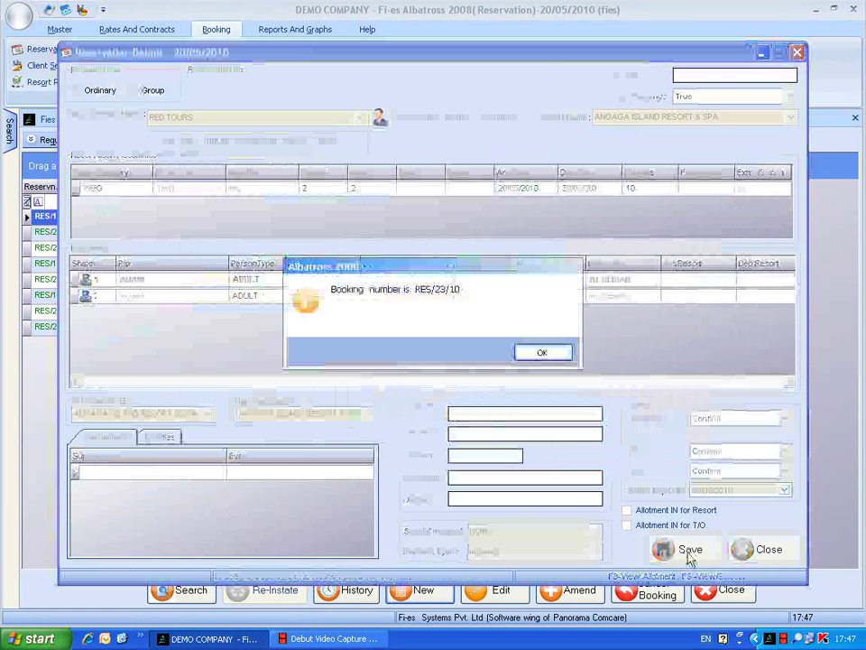
left_click(536, 353)
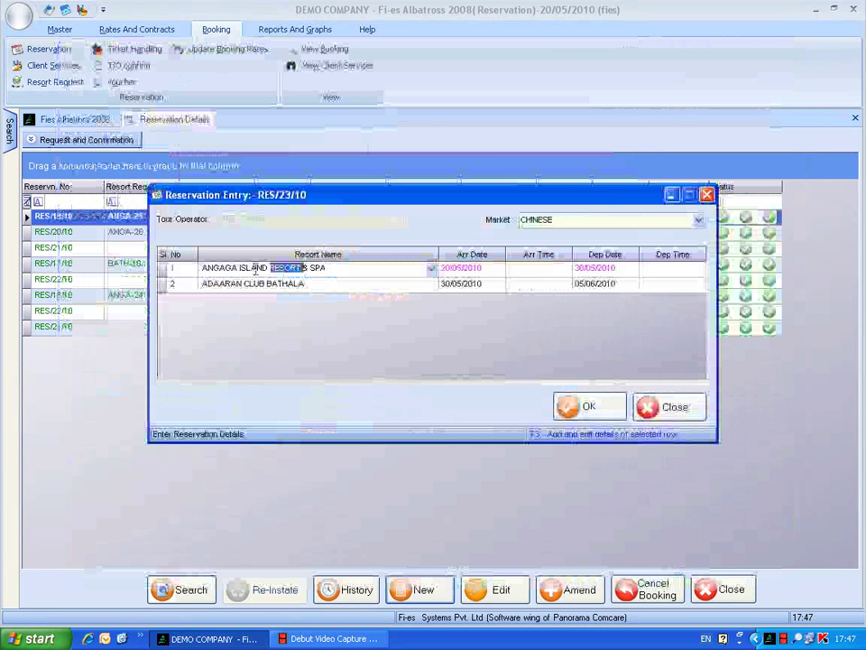
left_click(322, 285)
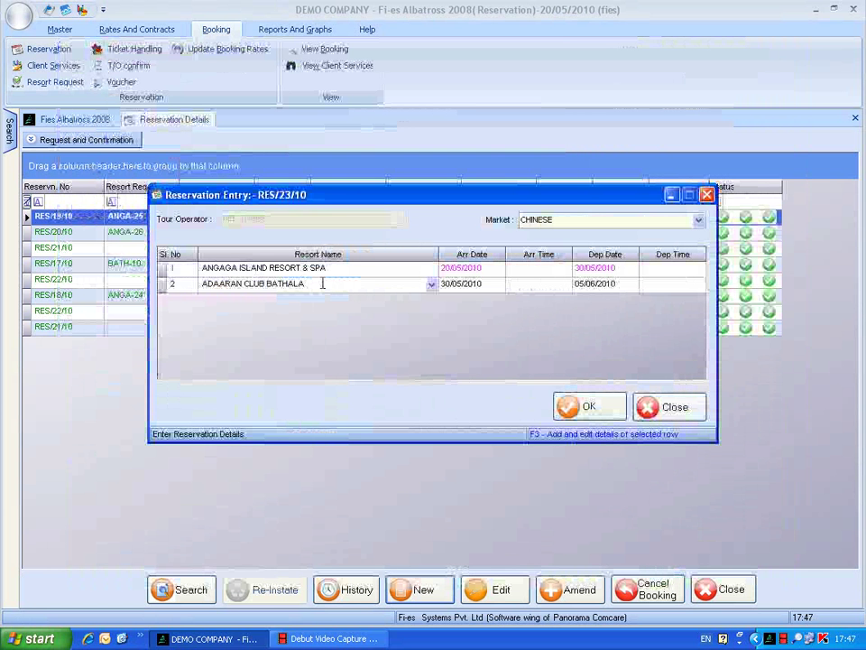
Add 2 SUP twin rooms on FB for 2 adults at Adaaran Club Bathala, accepting the no-contract warning
double_click(322, 284)
key("F3")
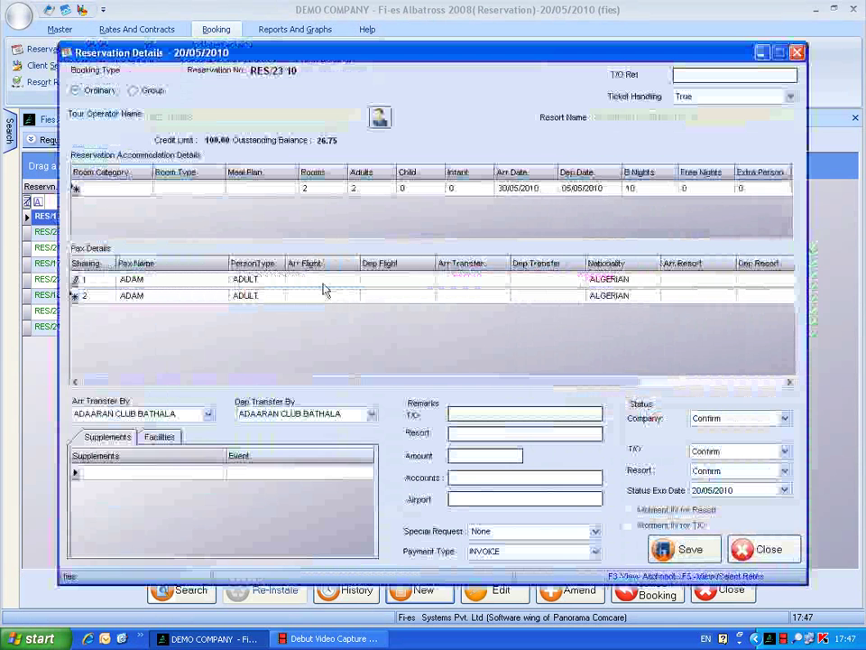
double_click(252, 192)
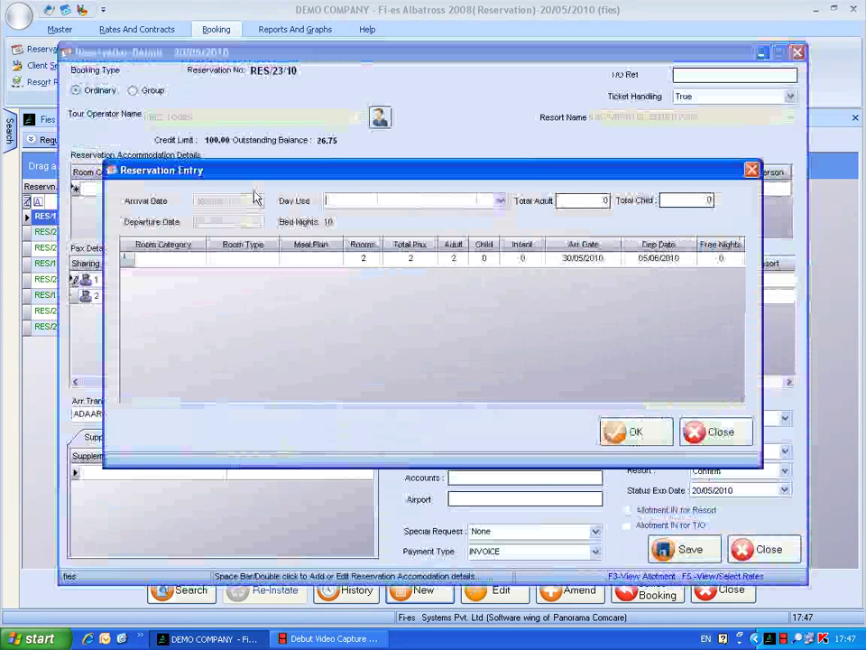
left_click(193, 259)
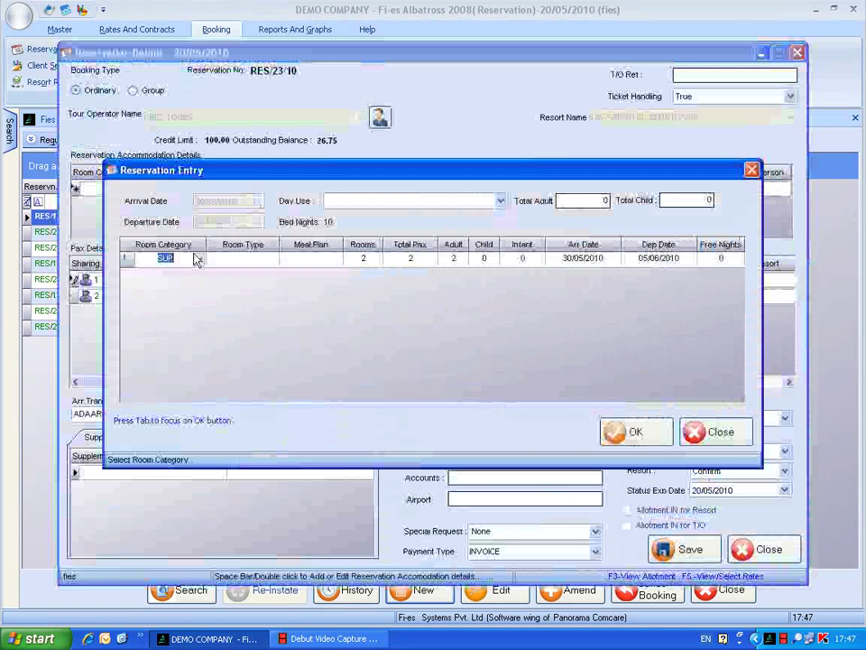
key("Tab")
key("Tab")
key("Tab")
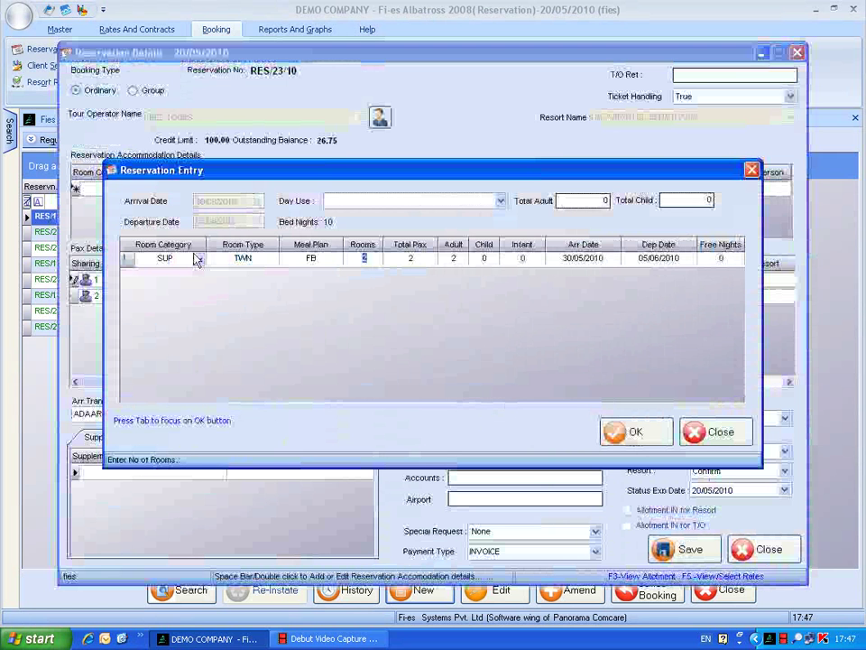
left_click(601, 200)
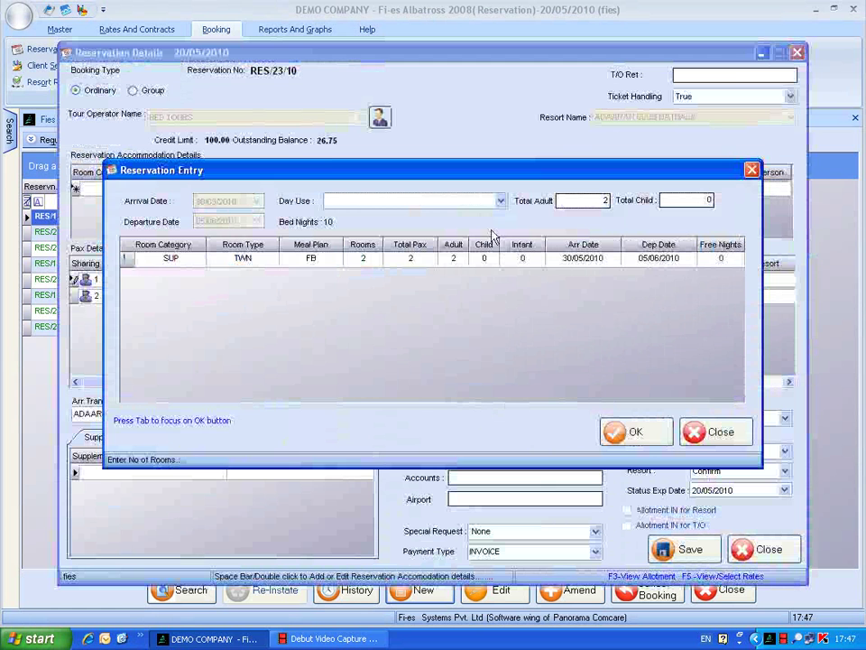
left_click(643, 434)
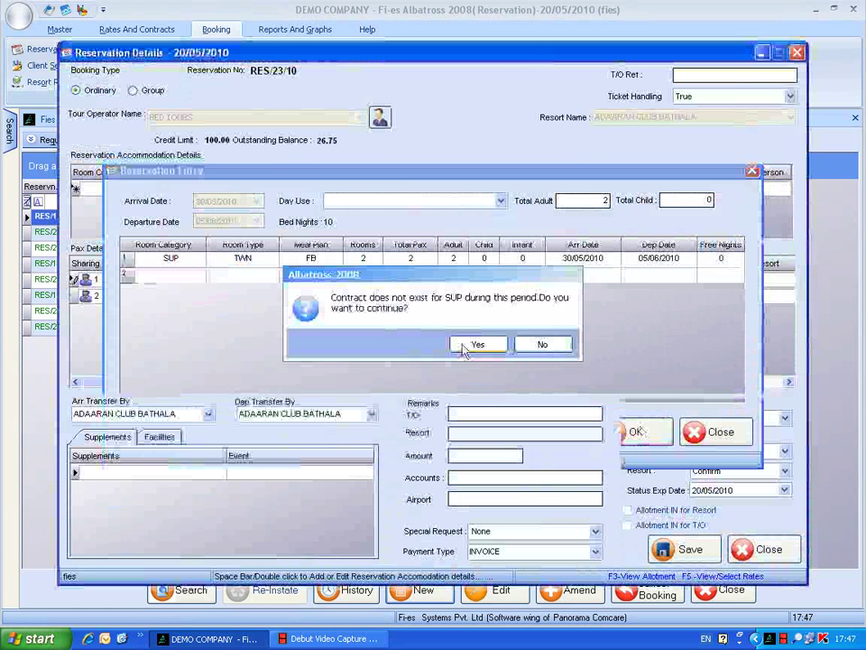
left_click(474, 345)
Set Sharing ID 1 with APT flights and seaplane transfers, applied to all passengers
double_click(318, 284)
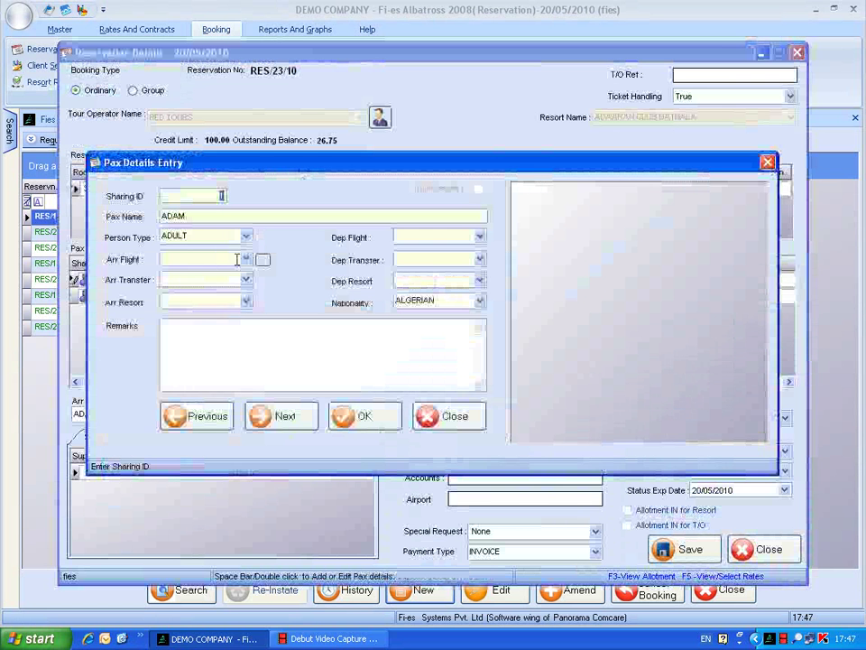
type("1")
left_click(238, 259)
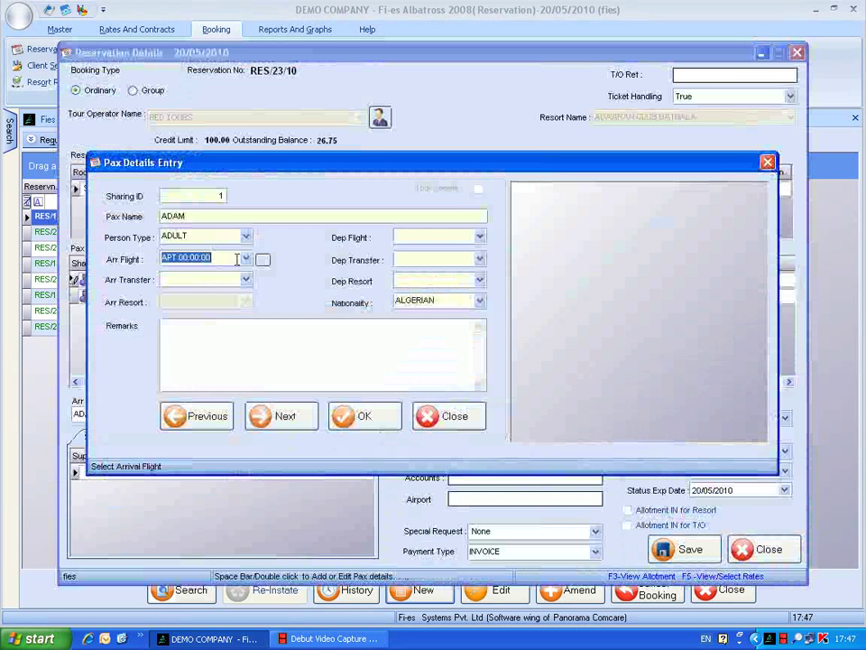
key("Tab")
key("Tab")
key("Tab")
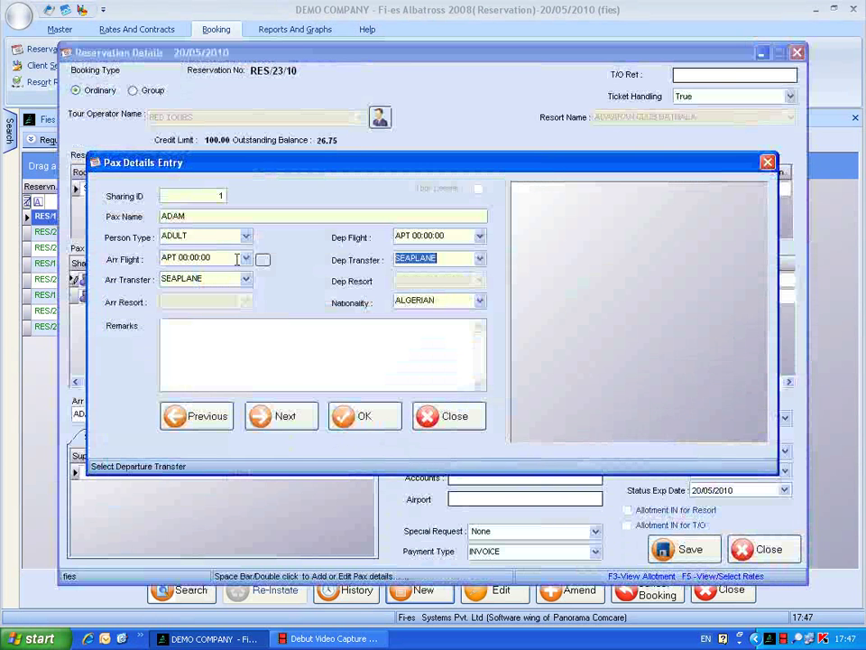
left_click(364, 417)
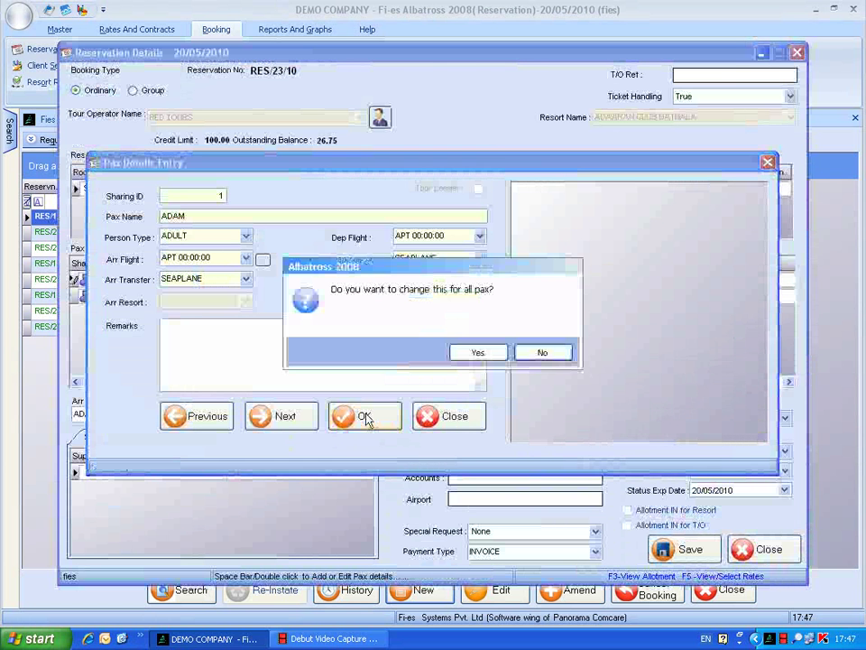
left_click(471, 352)
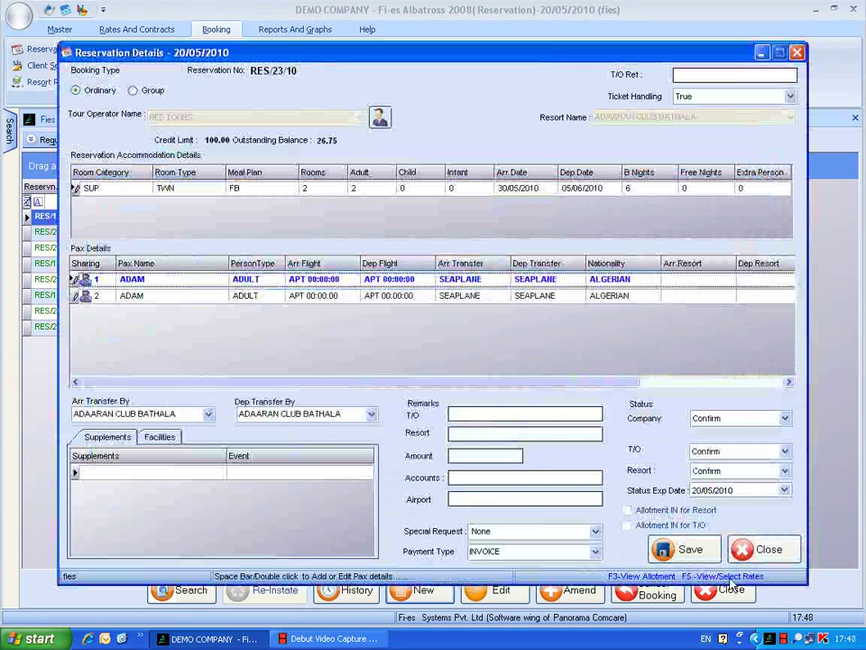
Save the Bathala stay with advance payment and return to the RES/23/10 grid row
left_click(540, 552)
type("advance")
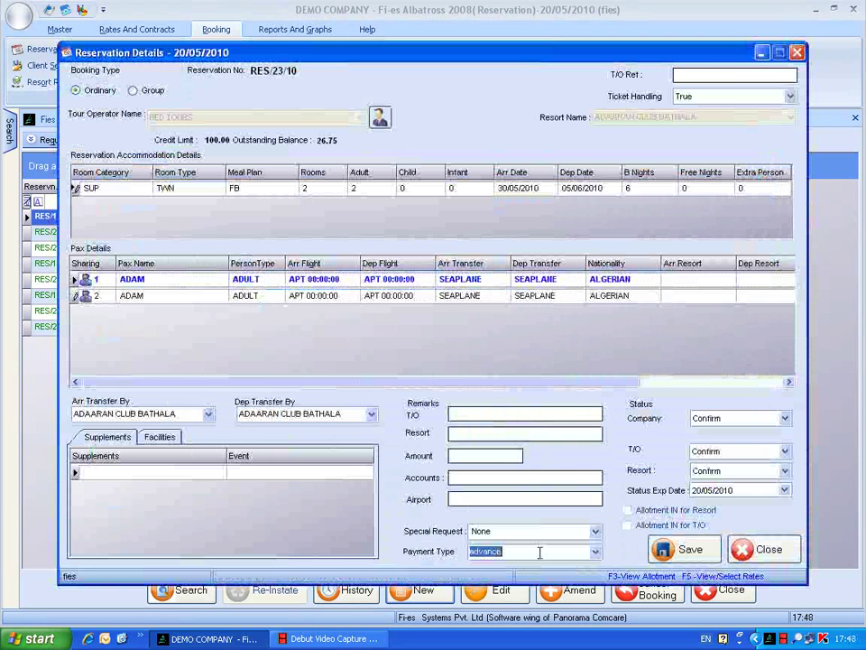
left_click(695, 551)
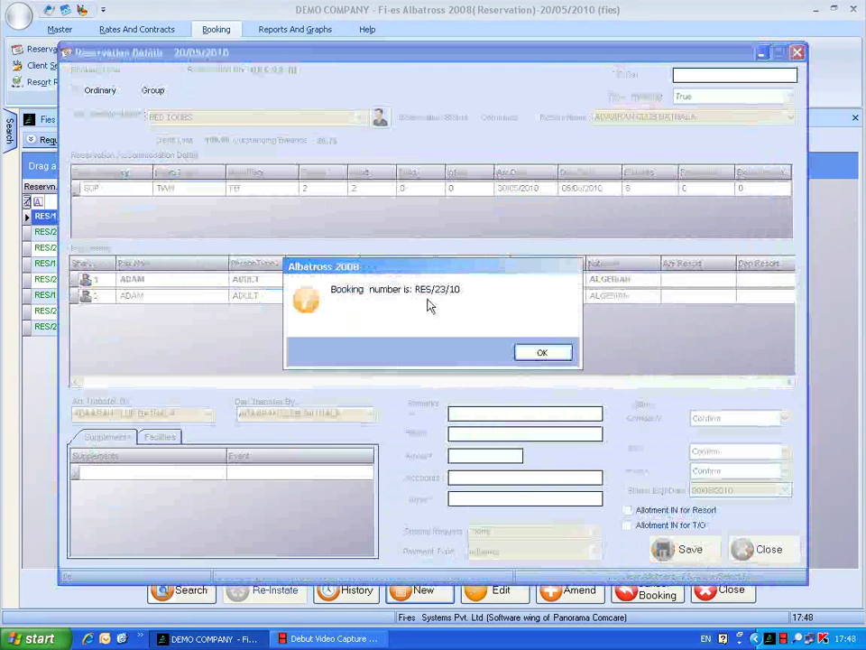
left_click(523, 353)
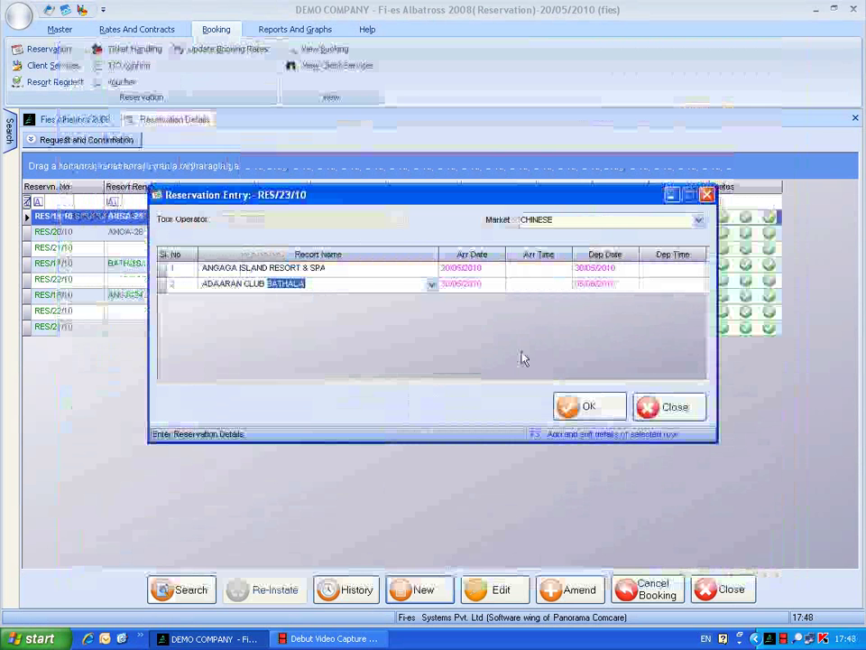
mouse_move(317, 283)
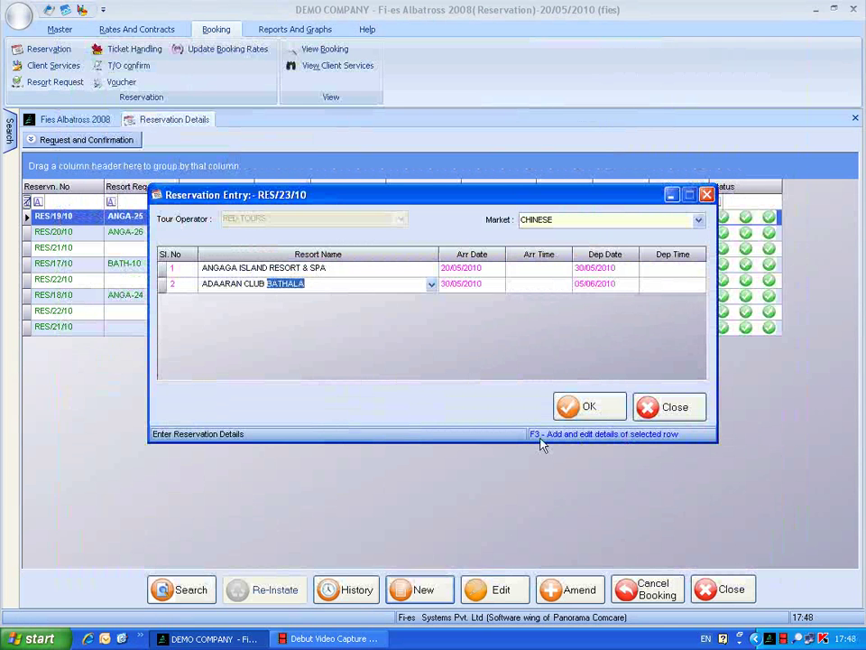
left_click(620, 417)
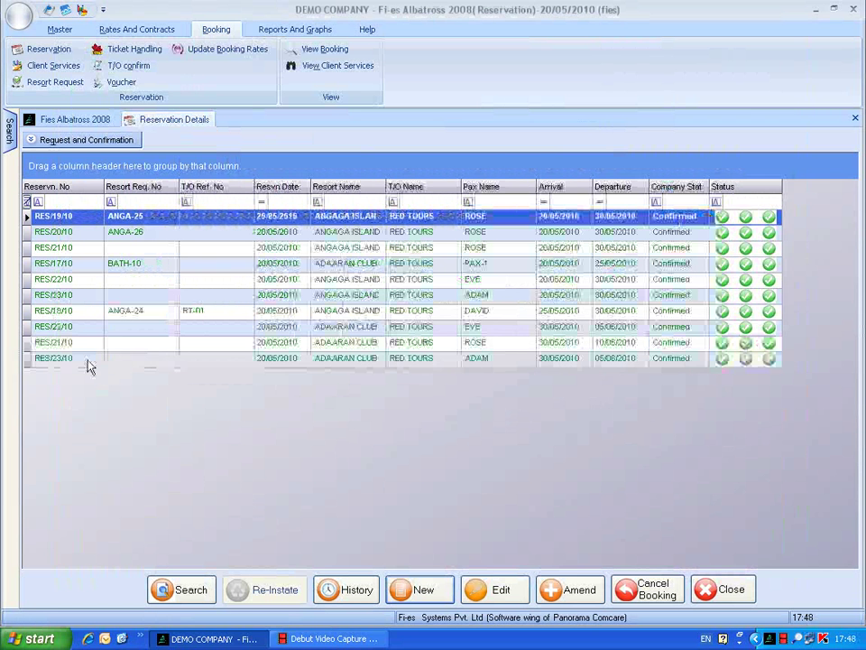
left_click(77, 298)
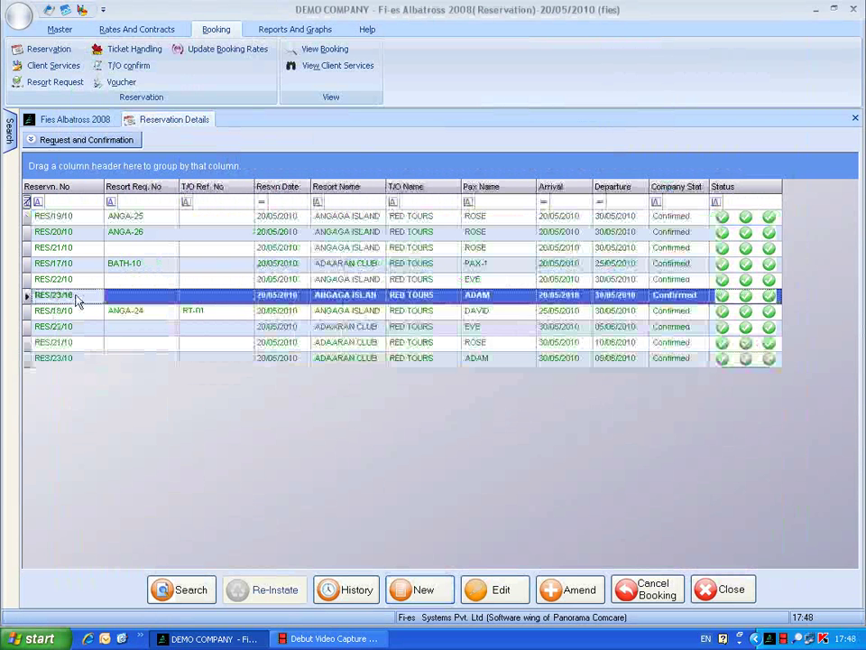